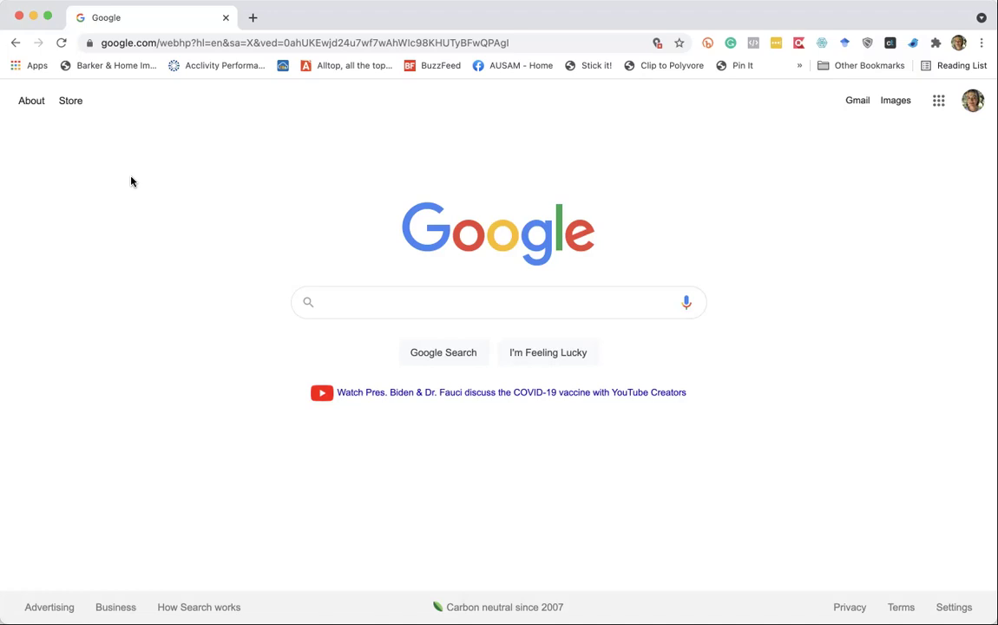
Step: Sign in to Brandwatch at login.brandwatch.com with the saved credentials
{"action": "left_click", "coordinate": [186, 44]}
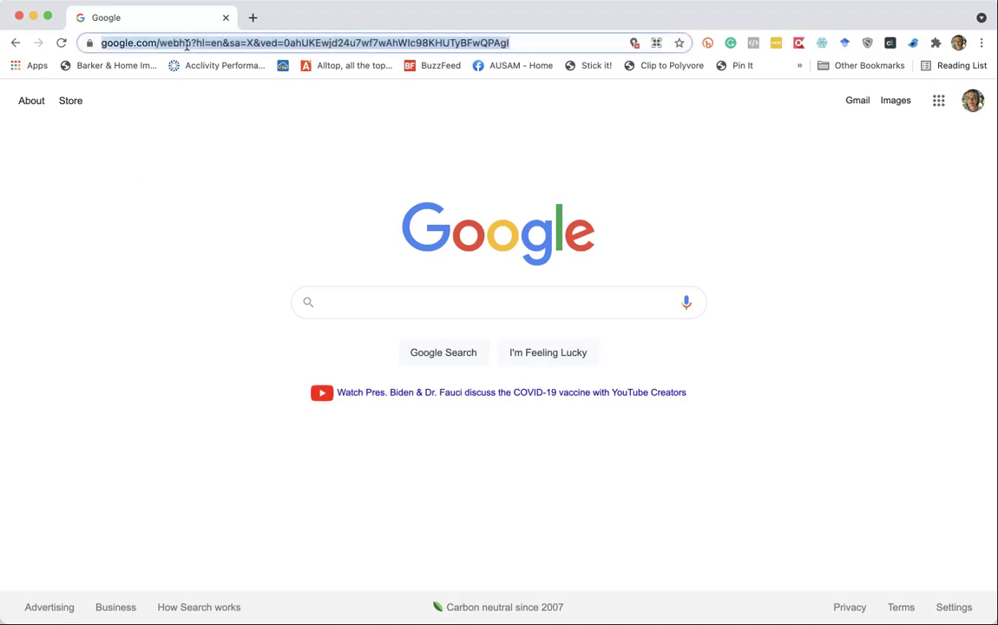
{"action": "type", "text": "login."}
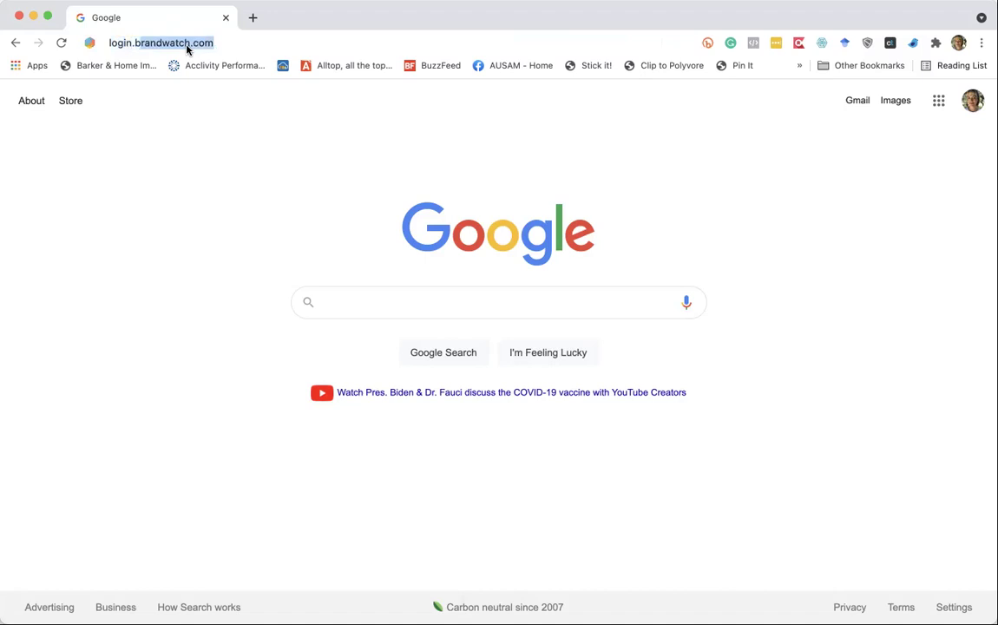
{"action": "key", "text": "Return"}
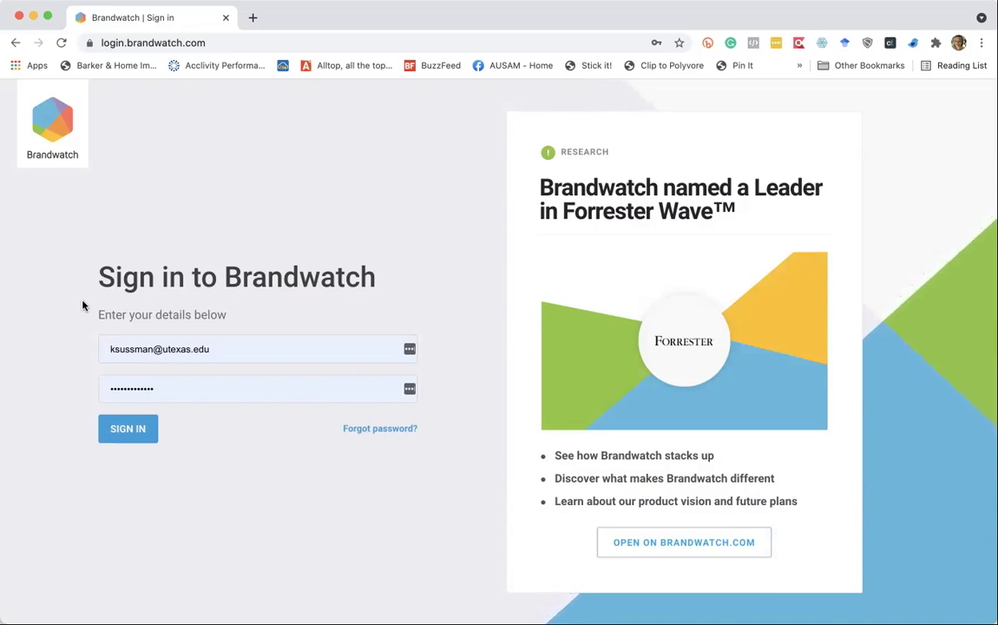
{"action": "left_click", "coordinate": [128, 427]}
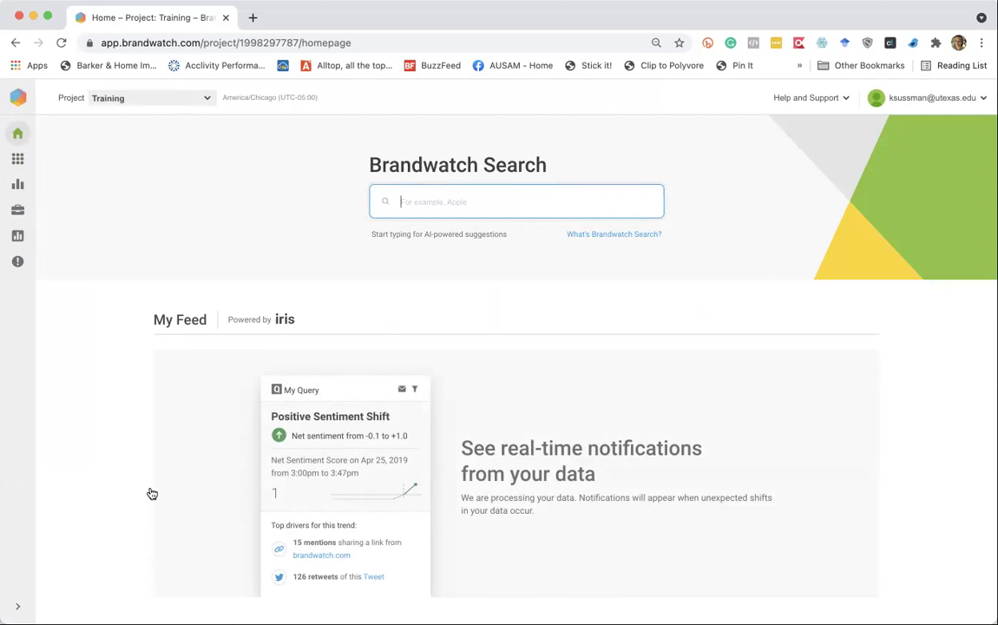
{"action": "type", "text": "REI"}
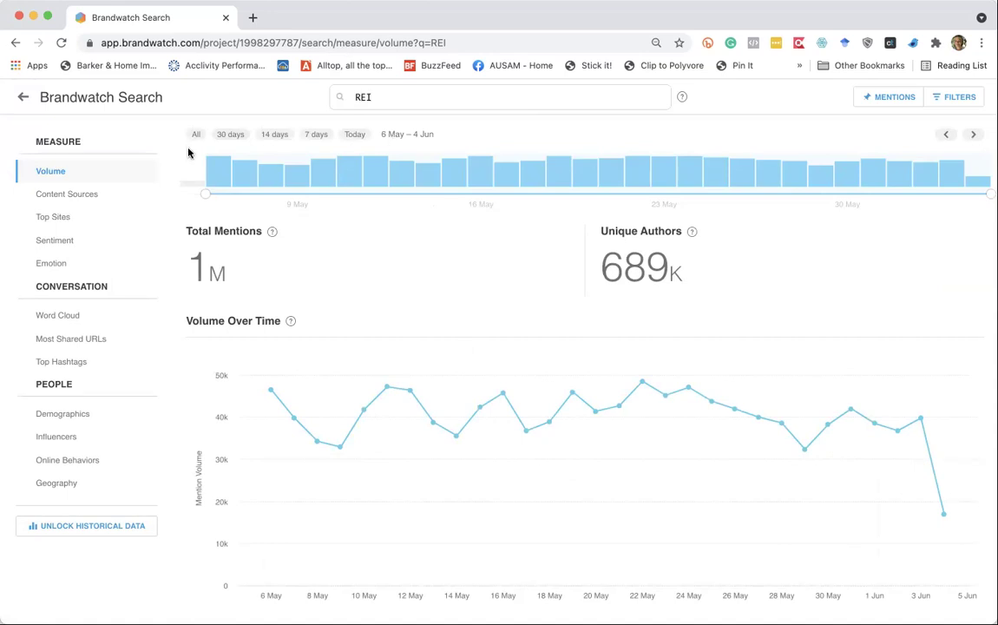
{"action": "left_click", "coordinate": [197, 135]}
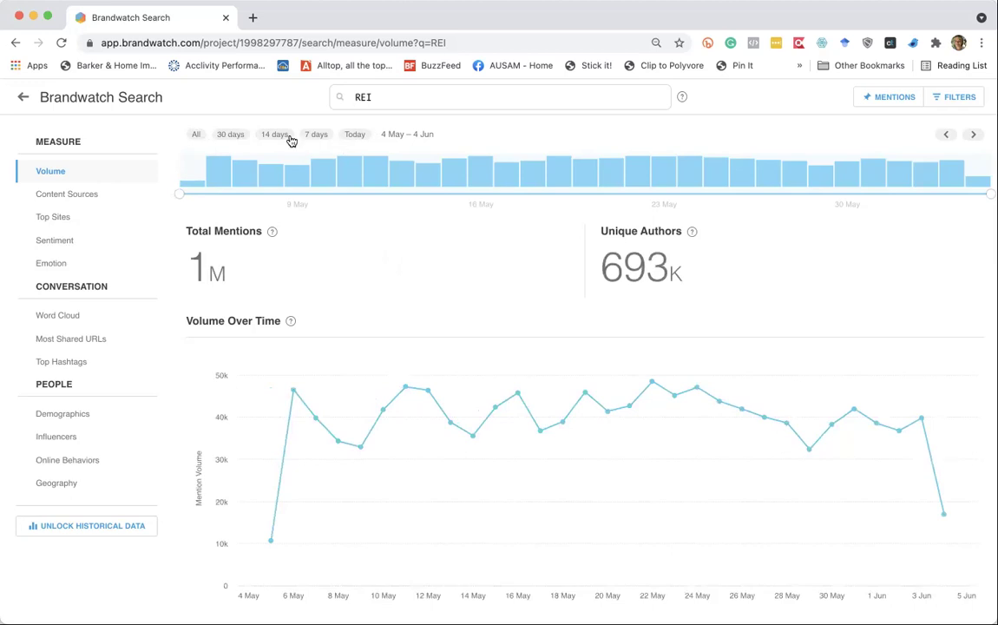
{"action": "left_click", "coordinate": [352, 138]}
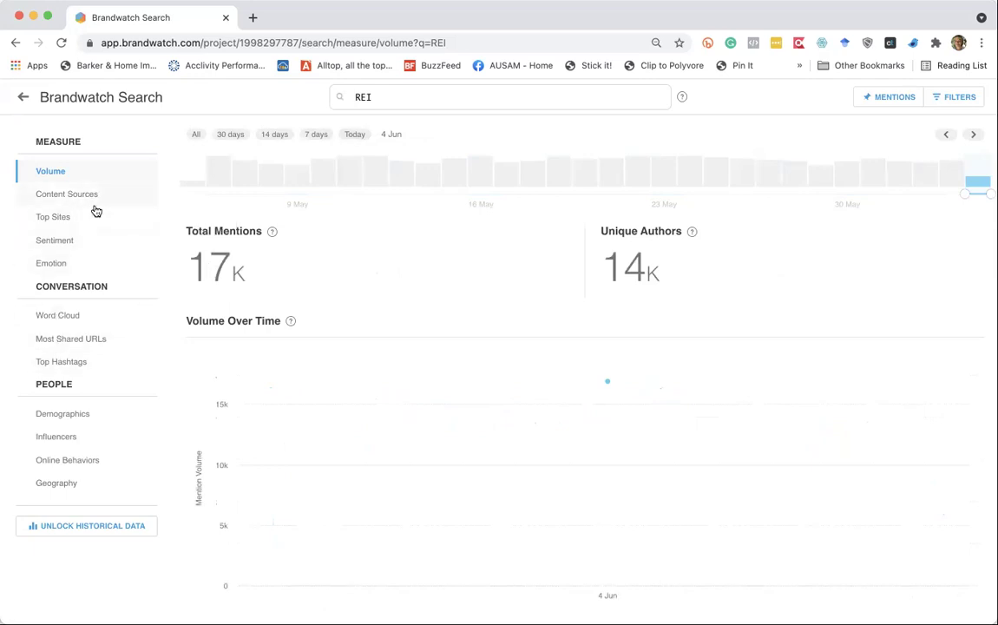
{"action": "left_click", "coordinate": [315, 135]}
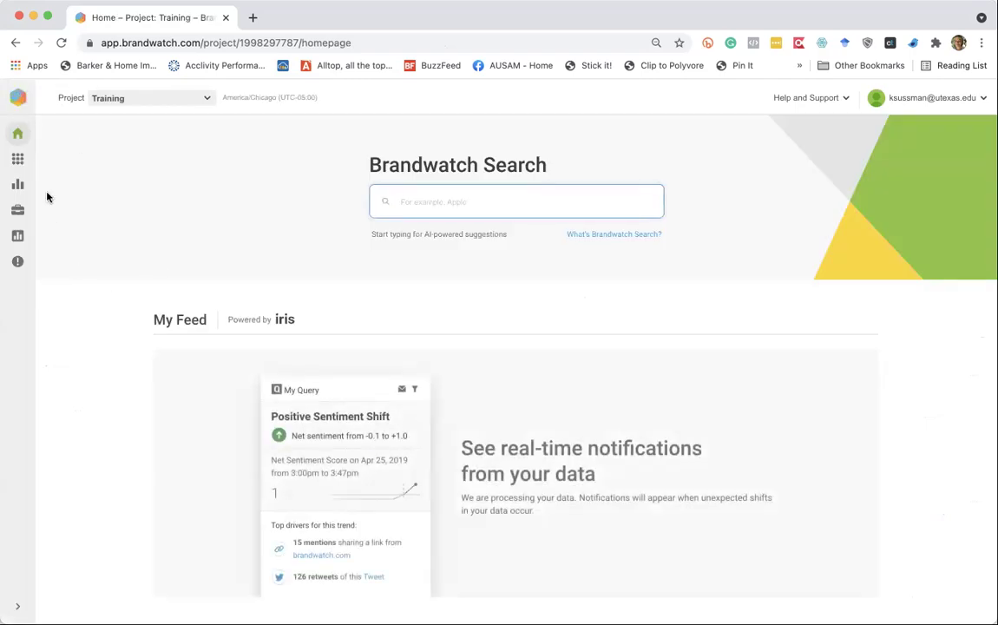
Step: Start a new blank query in the Query Editor from the Queries list
{"action": "mouse_move", "coordinate": [19, 164]}
{"action": "left_click", "coordinate": [96, 169]}
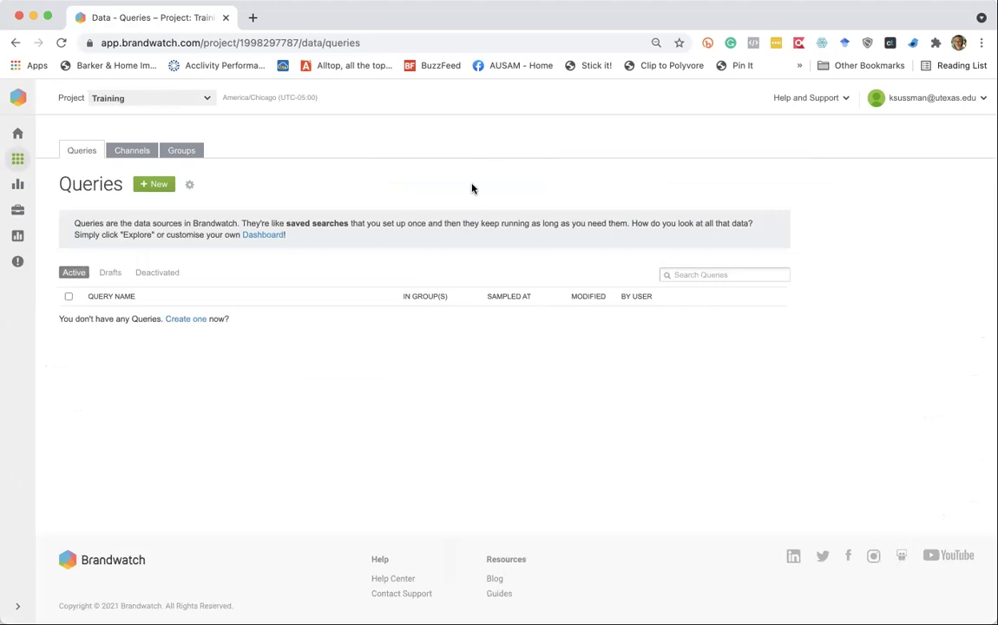
{"action": "left_click", "coordinate": [158, 184]}
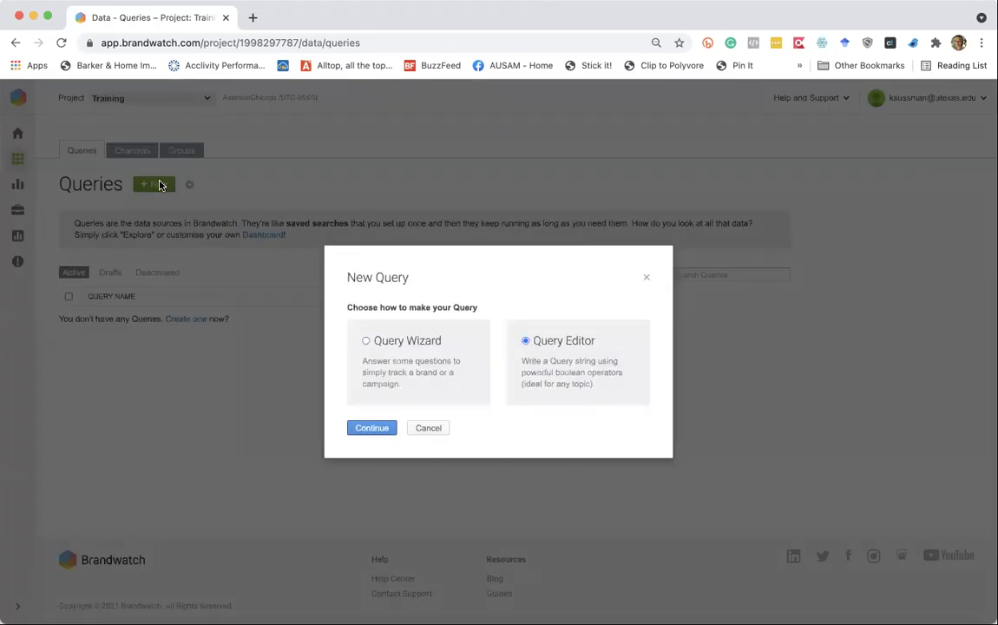
{"action": "left_click", "coordinate": [371, 428]}
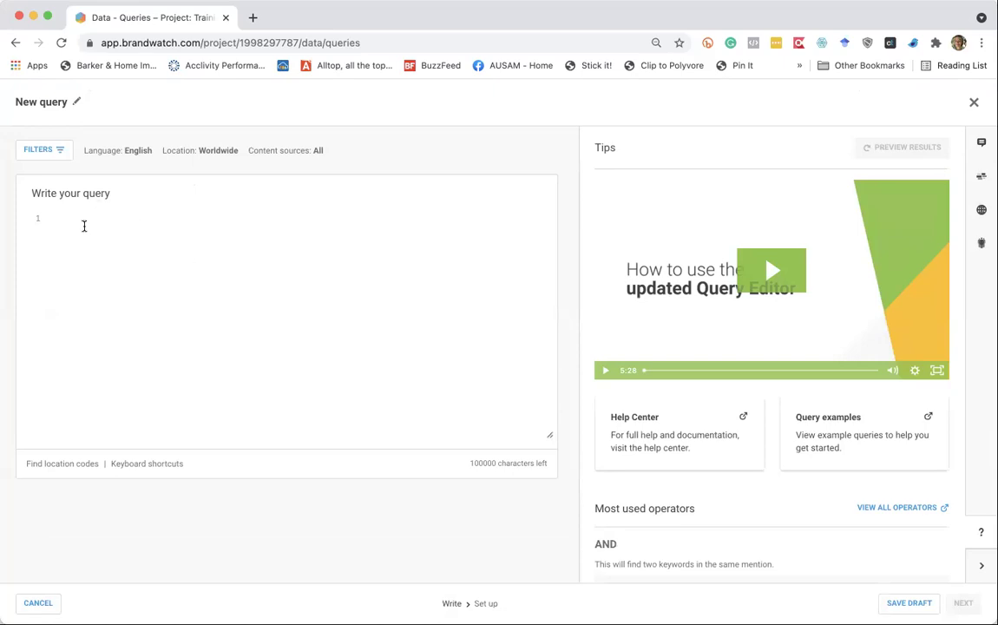
Step: Enter #OptOutside as the query string and preview its results
{"action": "left_click", "coordinate": [84, 224]}
{"action": "type", "text": "#Opt"}
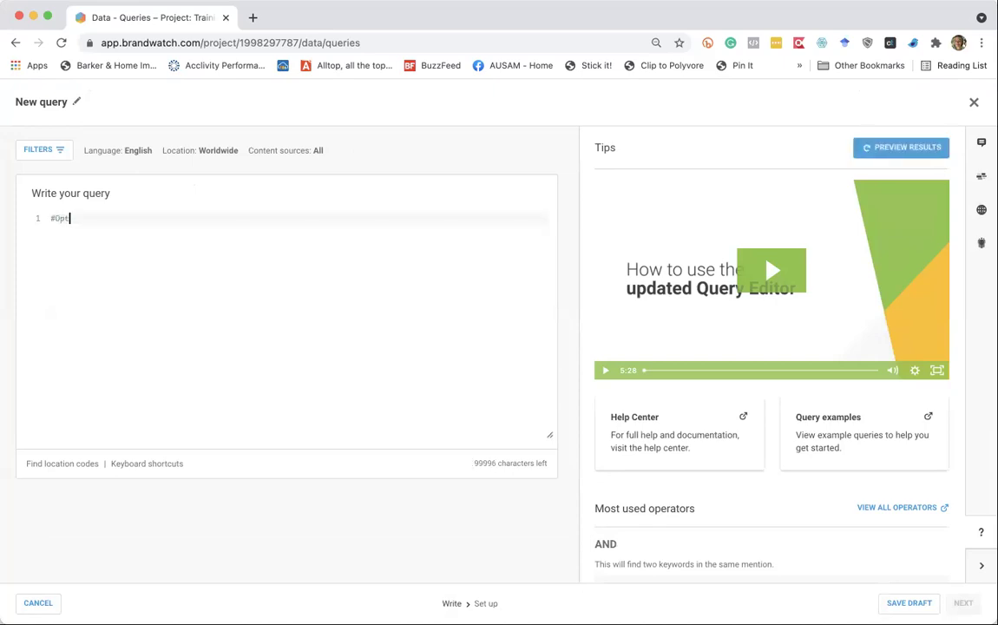
{"action": "type", "text": "Outside"}
{"action": "left_click", "coordinate": [906, 151]}
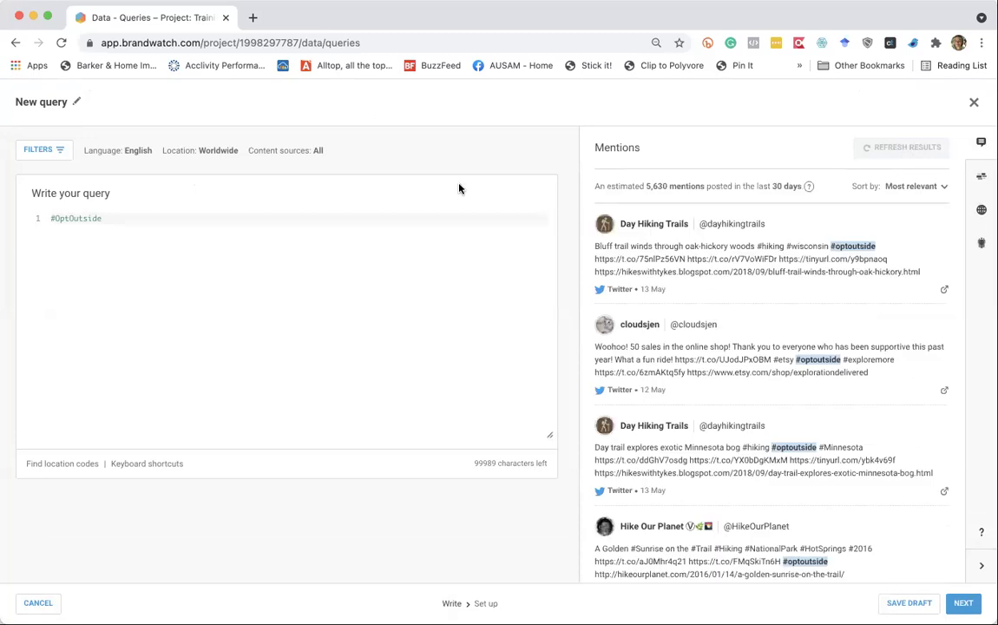
Step: Scroll through the previewed mentions, zooming the page out to see more
{"action": "scroll", "coordinate": [821, 286], "scroll_direction": "down", "scroll_amount": 1}
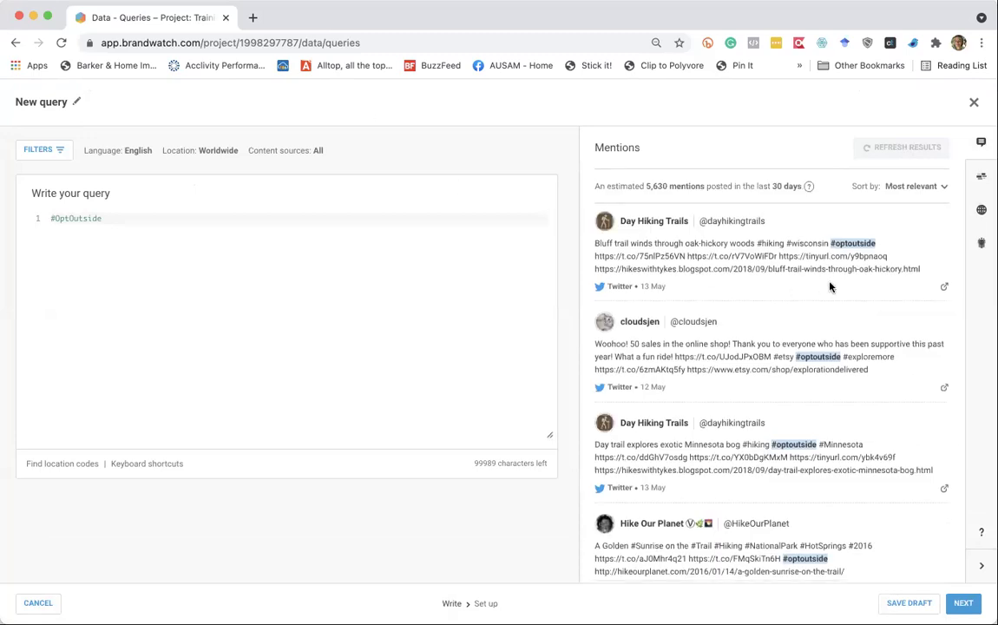
{"action": "scroll", "coordinate": [830, 287], "scroll_direction": "down", "scroll_amount": 1}
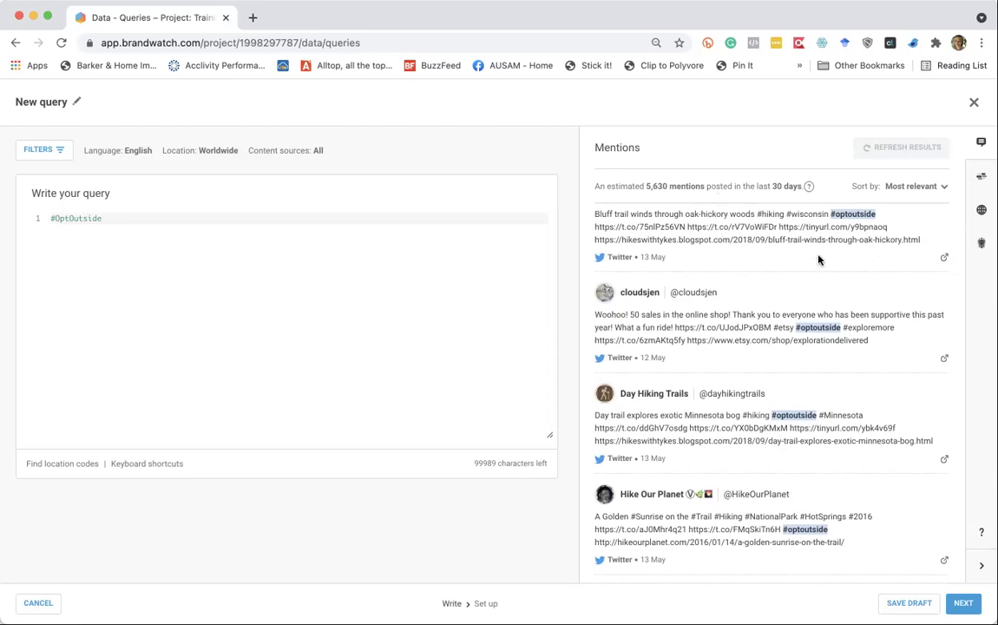
{"action": "scroll", "coordinate": [818, 258], "scroll_direction": "down", "scroll_amount": 4}
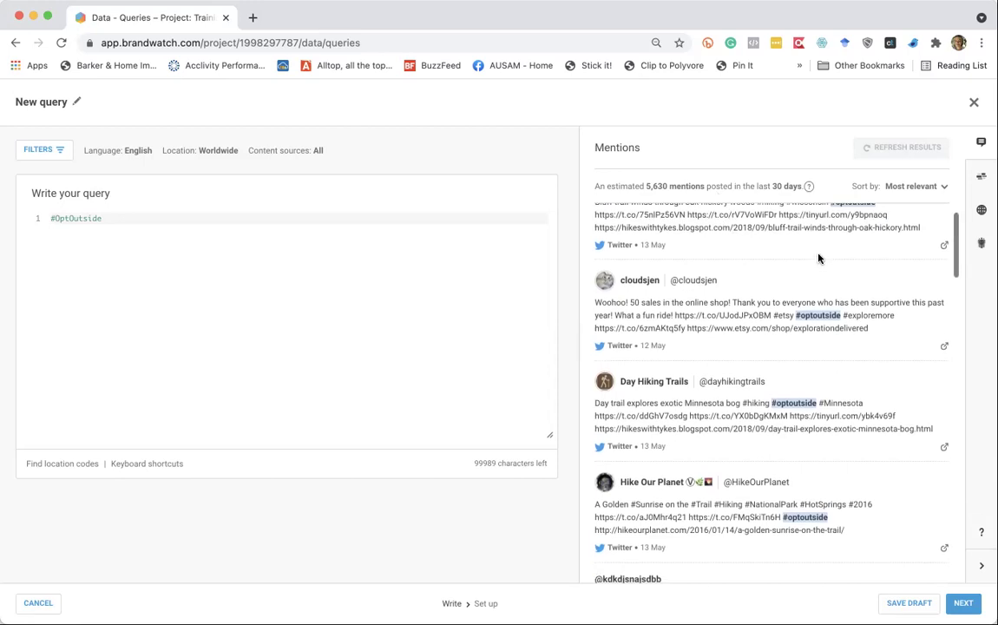
{"action": "scroll", "coordinate": [819, 258], "scroll_direction": "down", "scroll_amount": 8}
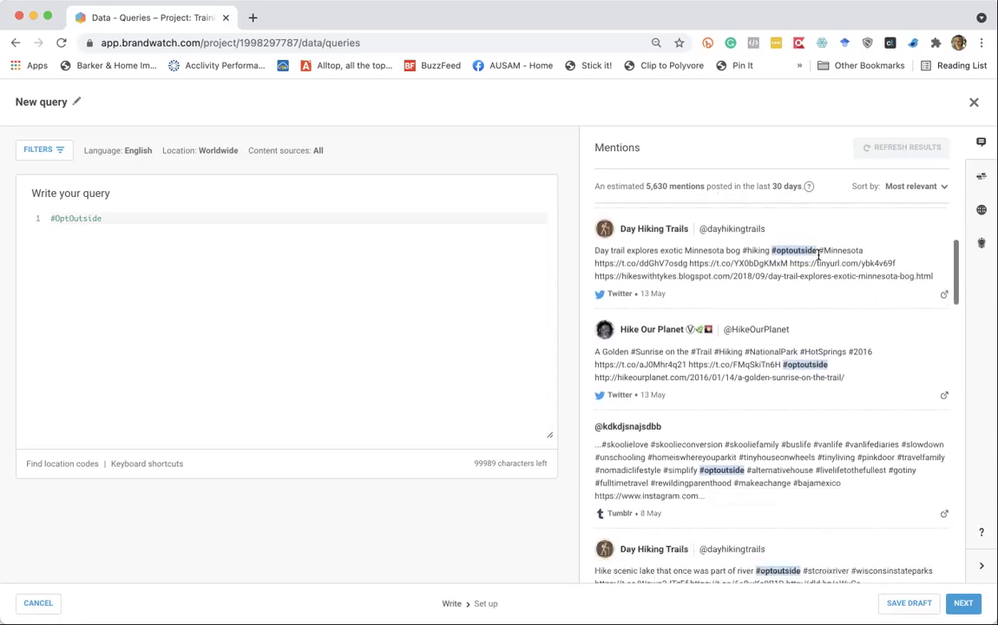
{"action": "scroll", "coordinate": [819, 258], "scroll_direction": "down", "scroll_amount": 2}
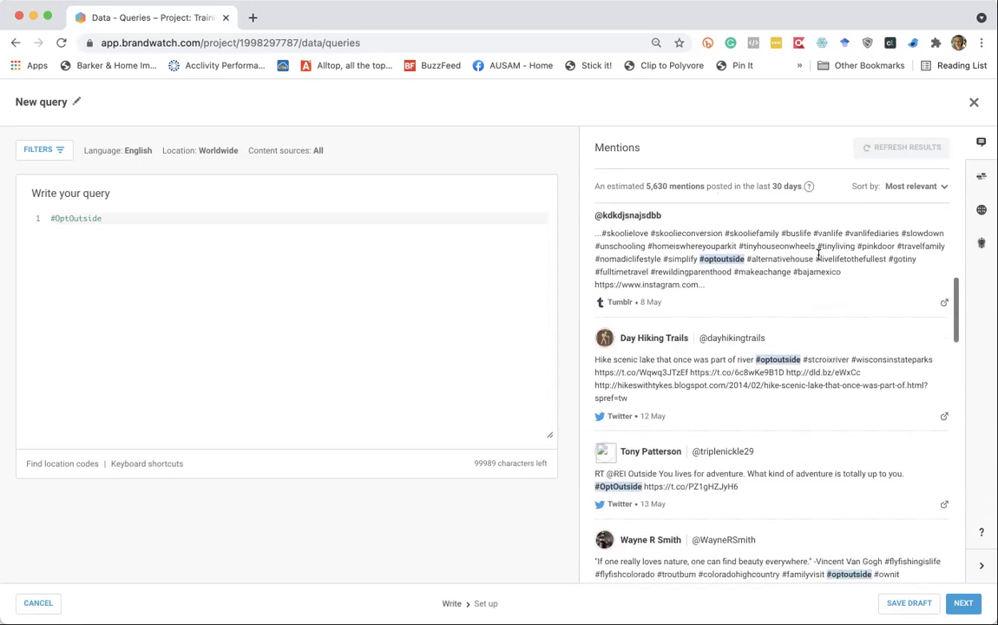
{"action": "scroll", "coordinate": [818, 255], "scroll_direction": "down", "scroll_amount": 14}
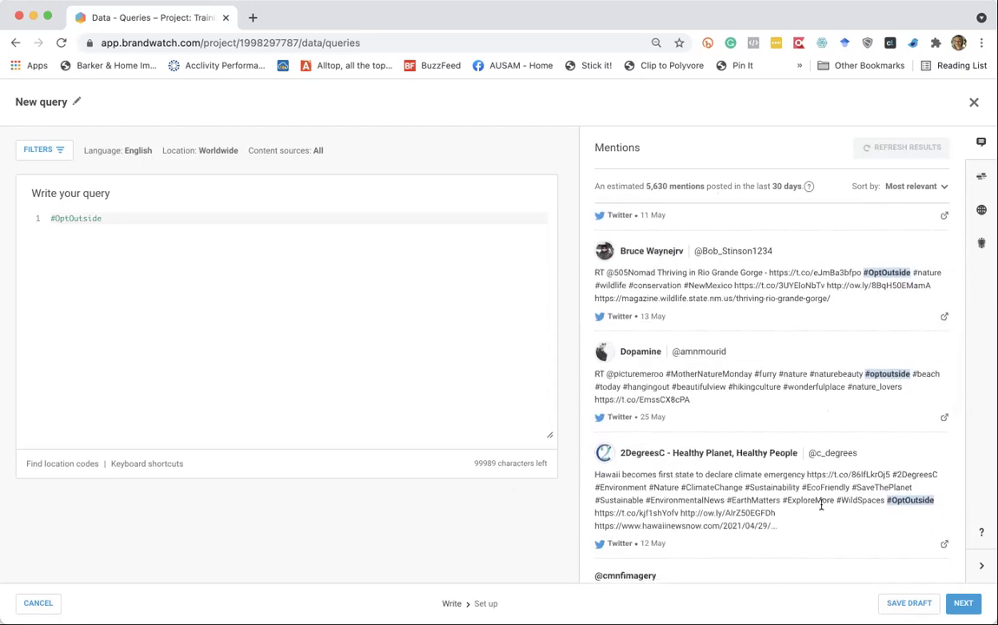
{"action": "key", "text": "super+minus"}
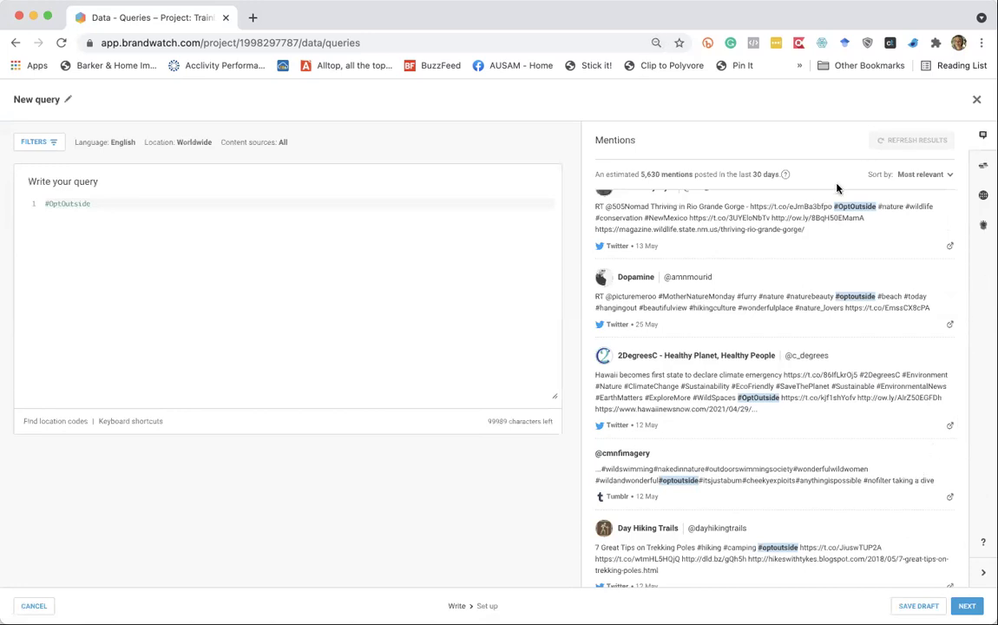
{"action": "key", "text": "super+minus"}
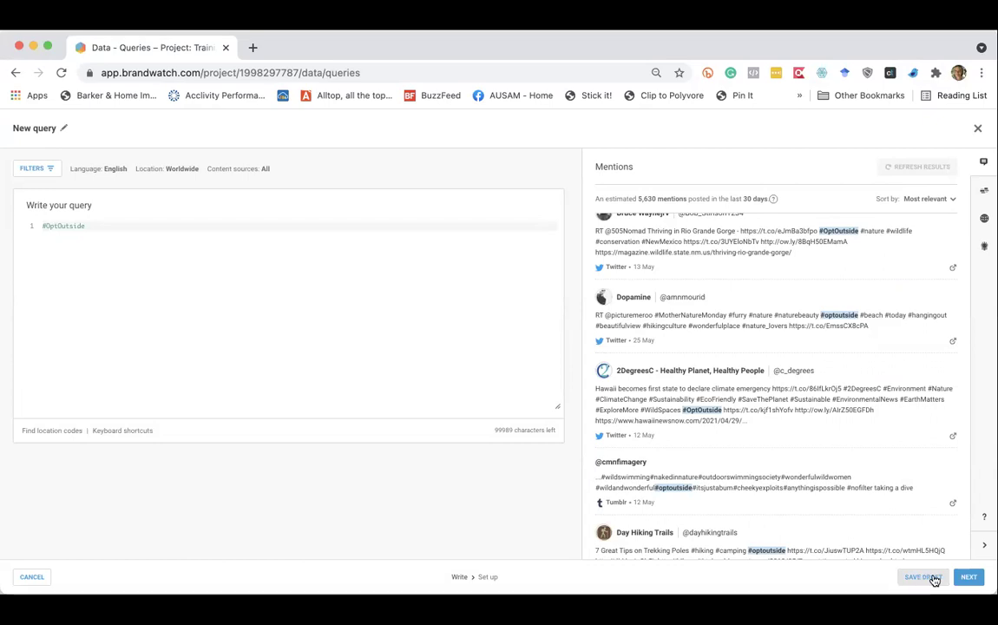
Step: Name the query 'Opt Outside Campaign' and collect data starting from June 2019
{"action": "left_click", "coordinate": [970, 577]}
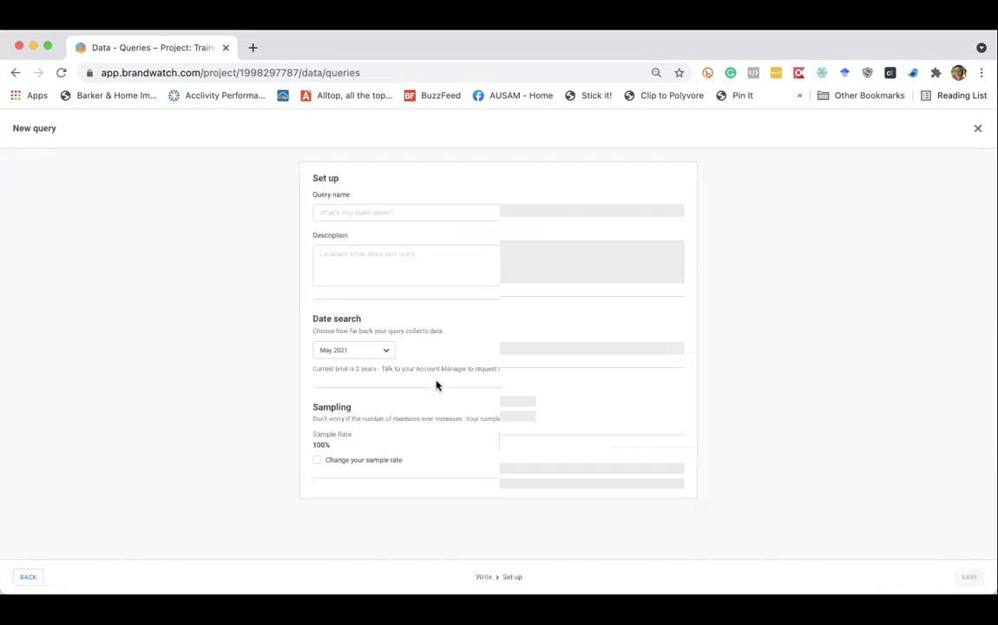
{"action": "left_click", "coordinate": [364, 214]}
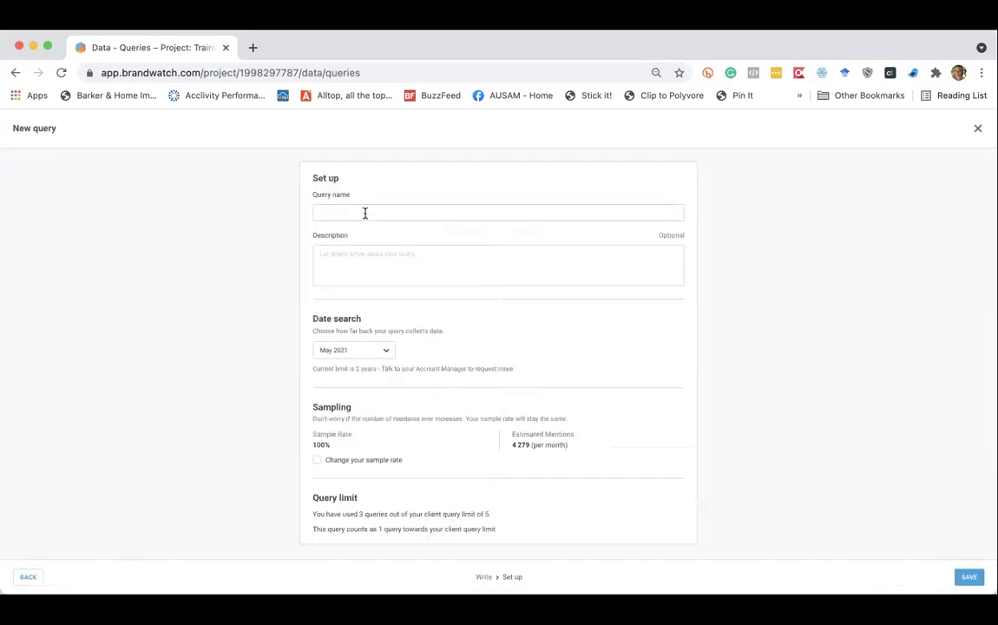
{"action": "type", "text": "Opt Outsid"}
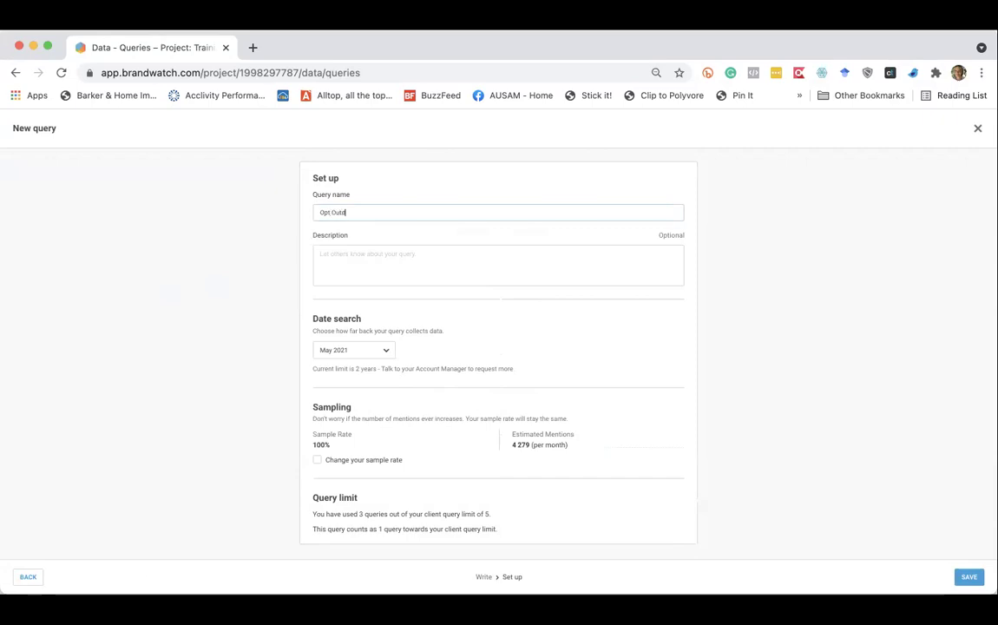
{"action": "type", "text": "e Campaign"}
{"action": "left_click", "coordinate": [384, 351]}
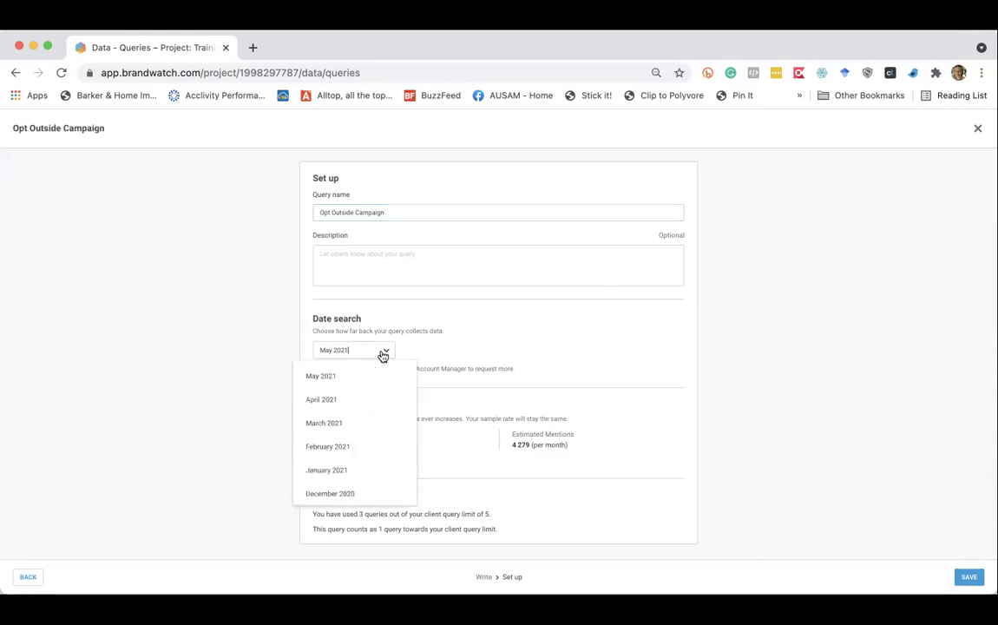
{"action": "scroll", "coordinate": [365, 449], "scroll_direction": "down", "scroll_amount": 5}
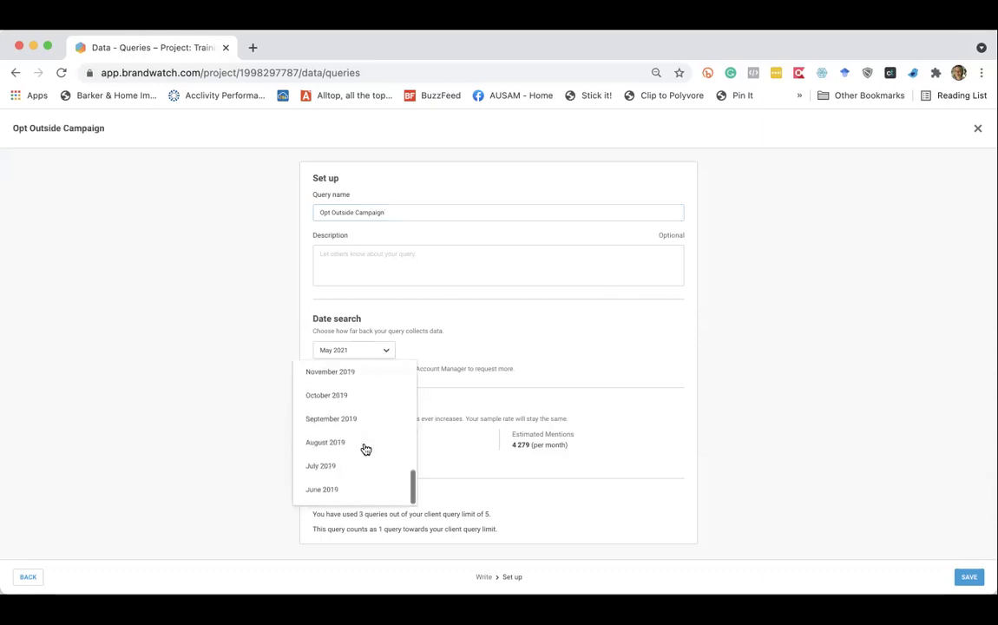
{"action": "left_click", "coordinate": [365, 493]}
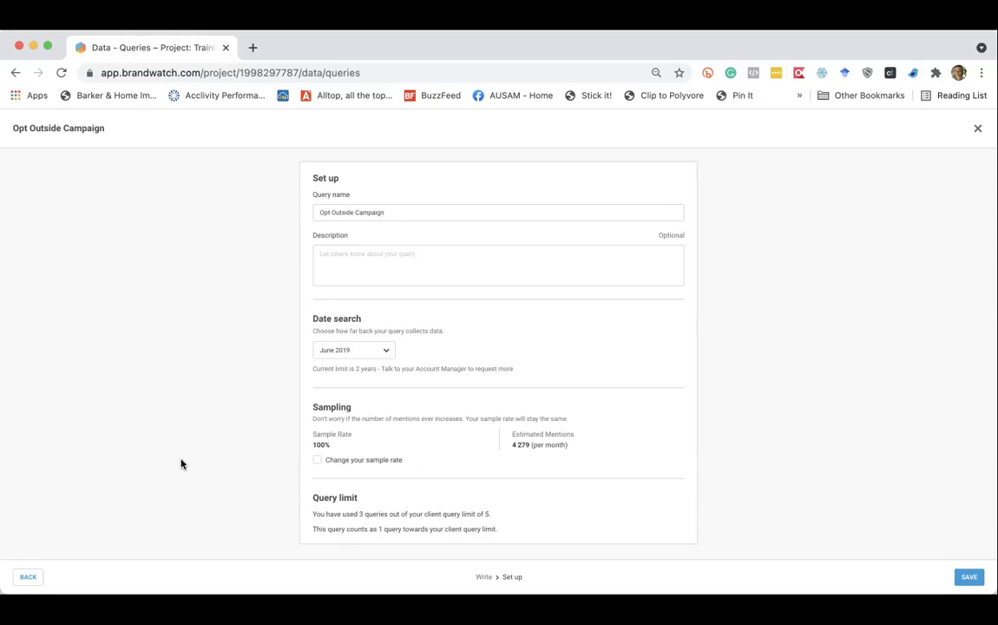
Step: Keep the sample rate at 100% and save the query
{"action": "left_click_drag", "start_coordinate": [350, 441], "coordinate": [318, 441]}
{"action": "left_click", "coordinate": [365, 445]}
{"action": "left_click_drag", "start_coordinate": [343, 444], "coordinate": [308, 444]}
{"action": "triple_click", "coordinate": [318, 448]}
{"action": "left_click", "coordinate": [415, 461]}
{"action": "left_click", "coordinate": [383, 462]}
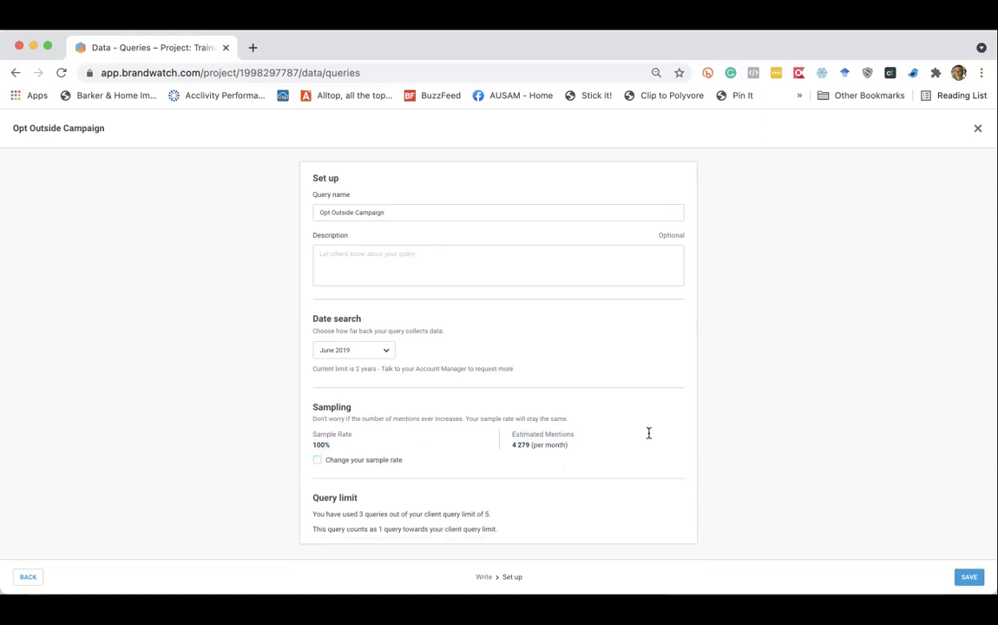
{"action": "left_click", "coordinate": [968, 577]}
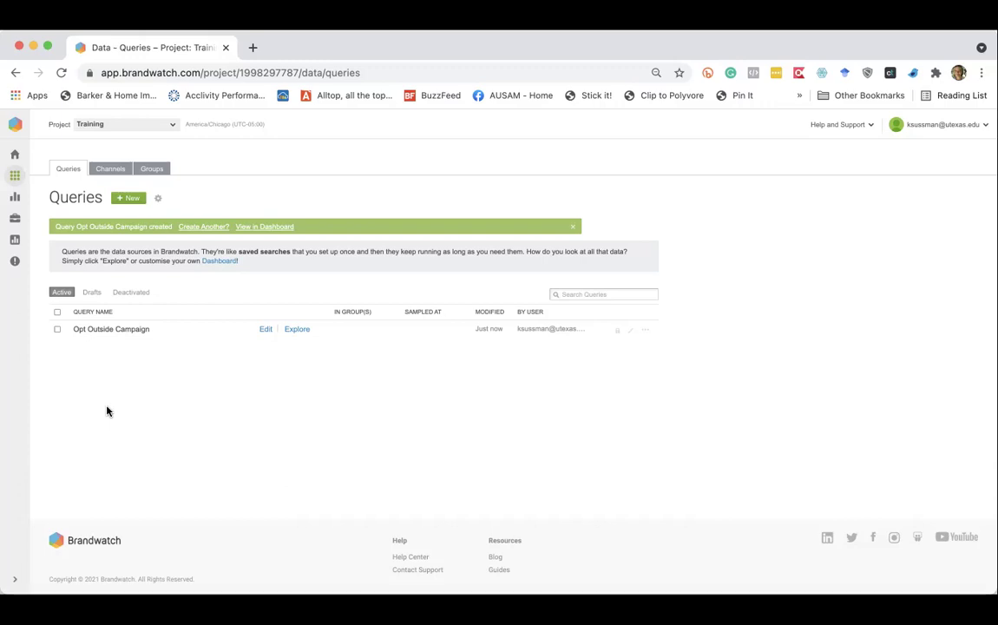
Step: Create a Summary-template dashboard using the Opt Outside Campaign query as data source
{"action": "left_click", "coordinate": [17, 199]}
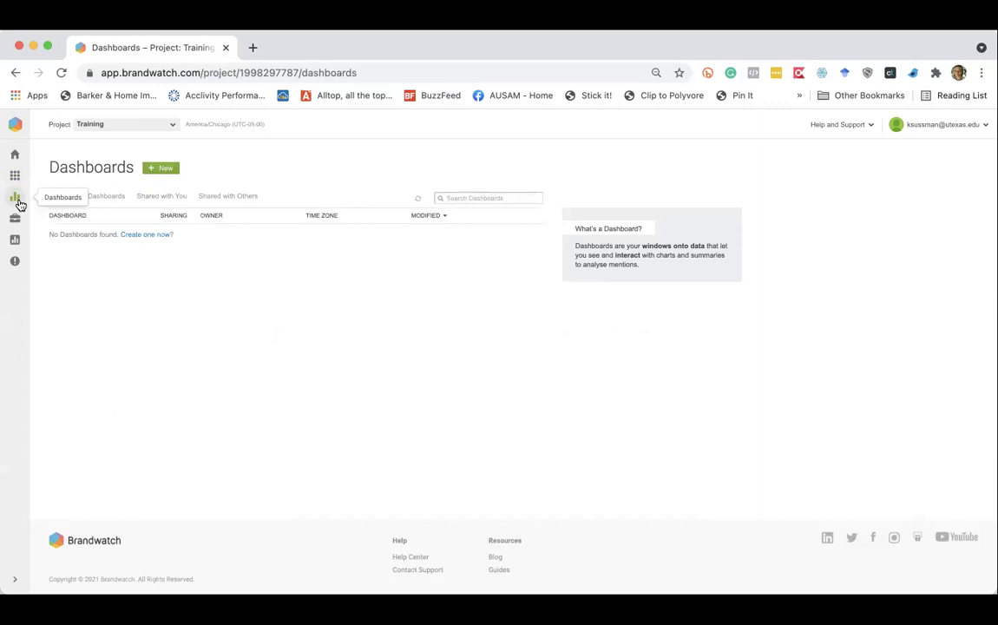
{"action": "left_click", "coordinate": [172, 173]}
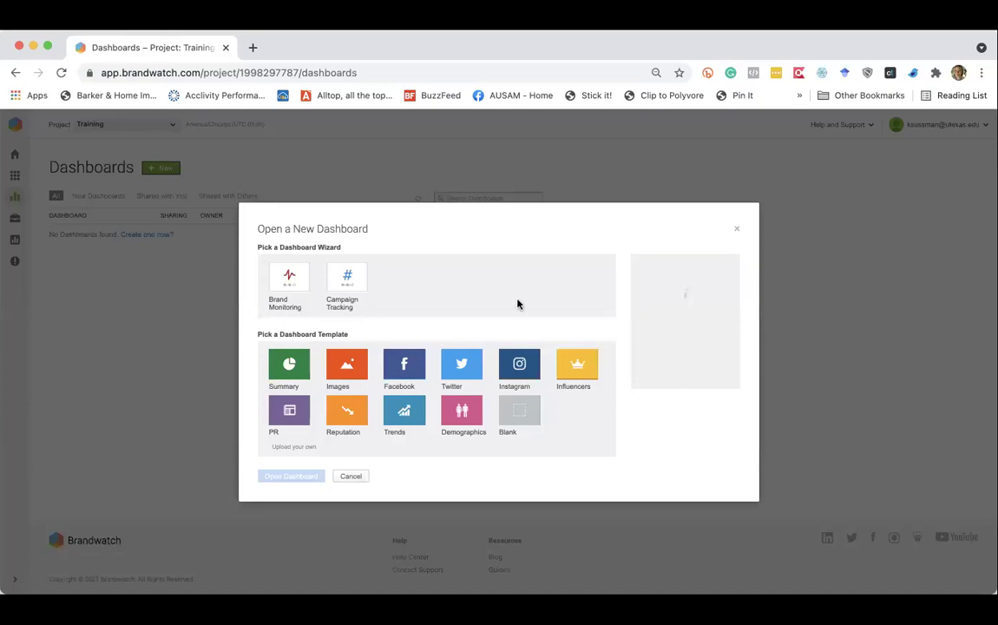
{"action": "left_click", "coordinate": [289, 365]}
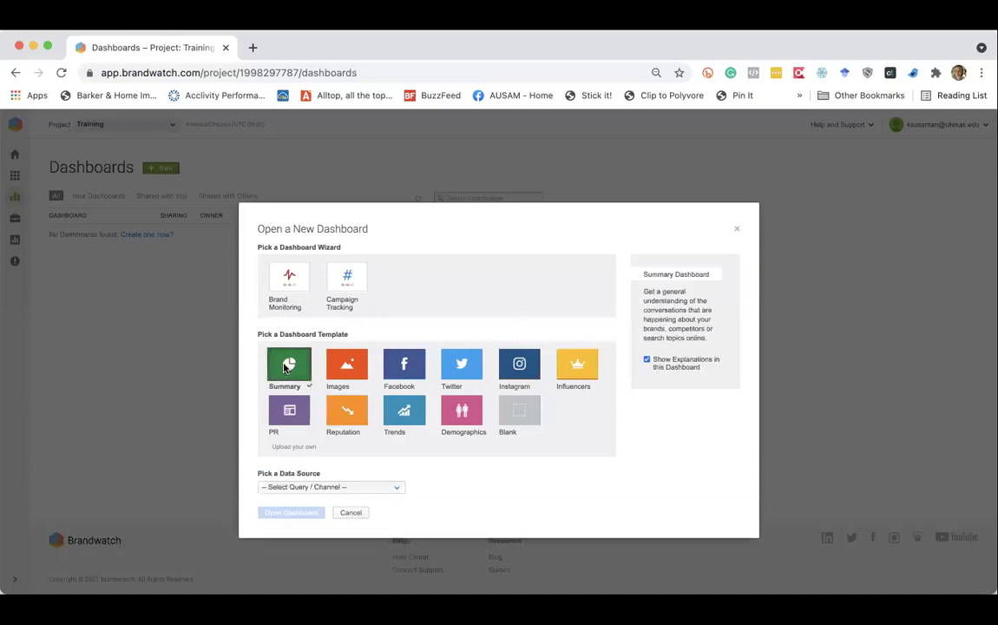
{"action": "left_click", "coordinate": [354, 491]}
{"action": "left_click", "coordinate": [317, 517]}
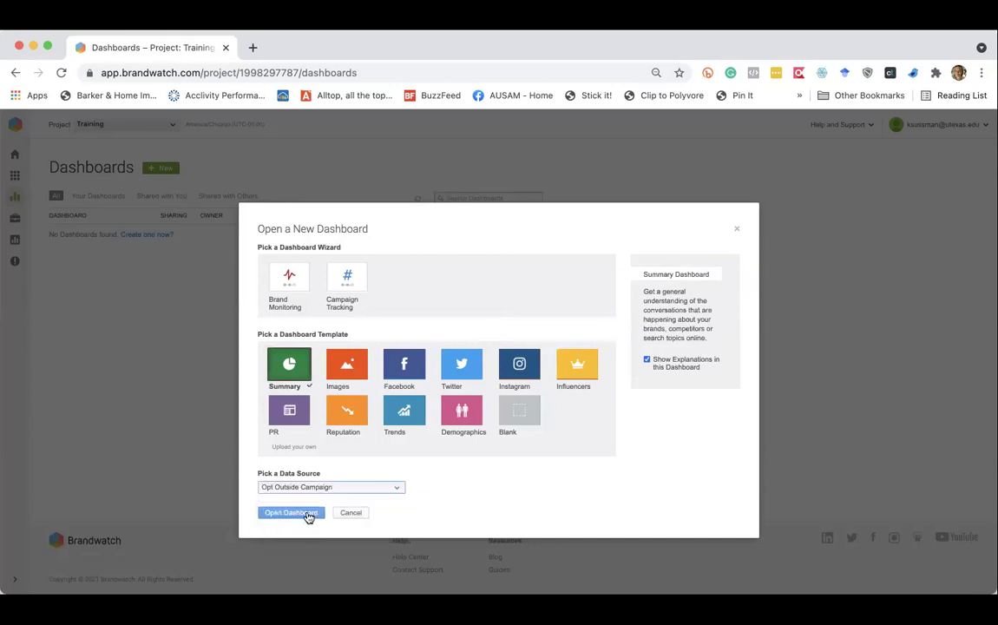
{"action": "left_click", "coordinate": [308, 515]}
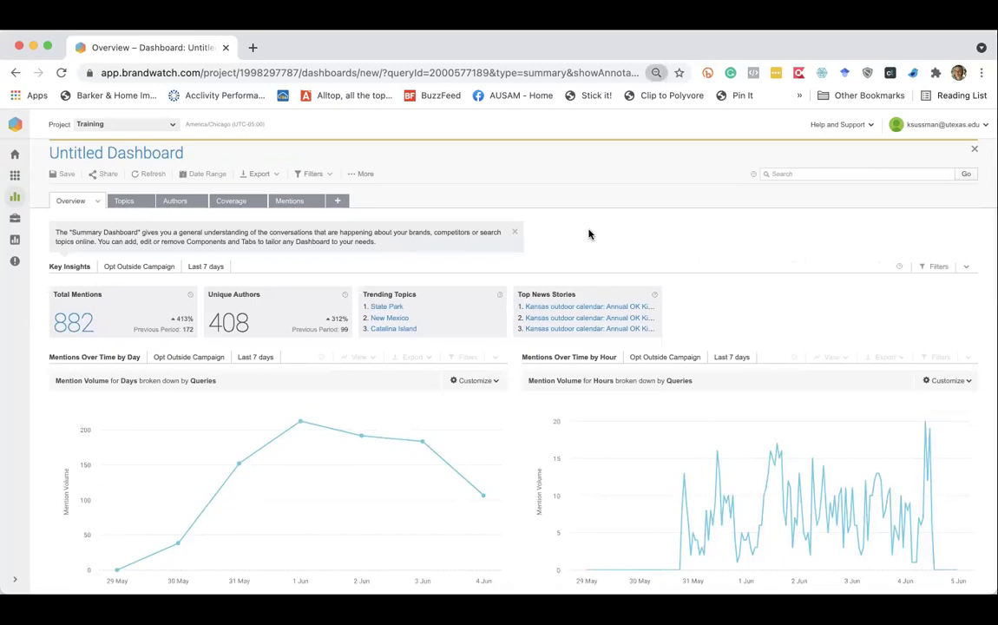
Step: Rename the untitled dashboard to 'Opt Outside Summary'
{"action": "key", "text": "super+plus"}
{"action": "key", "text": "super+plus"}
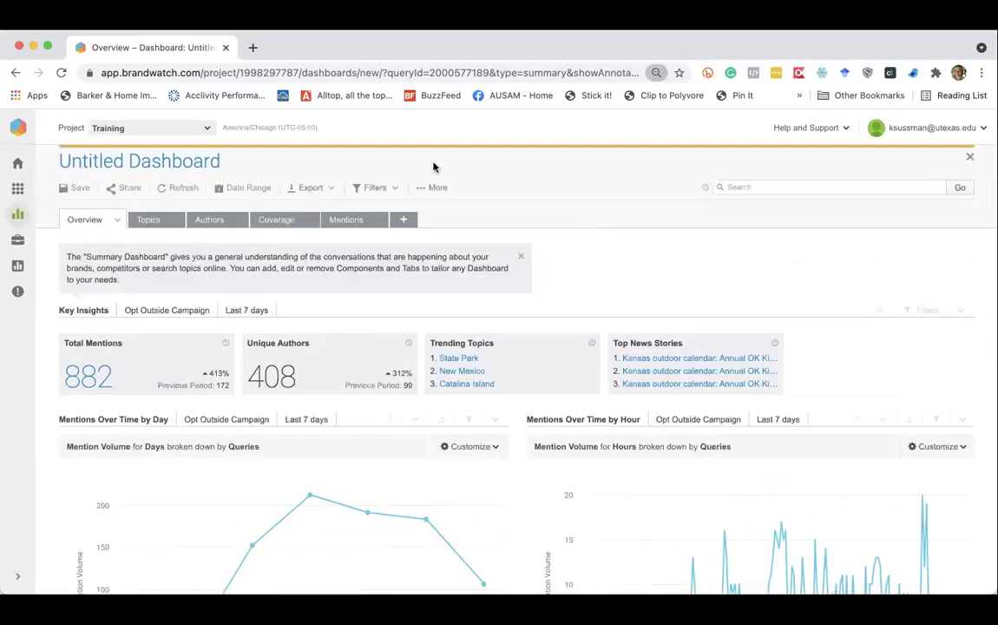
{"action": "left_click", "coordinate": [106, 170]}
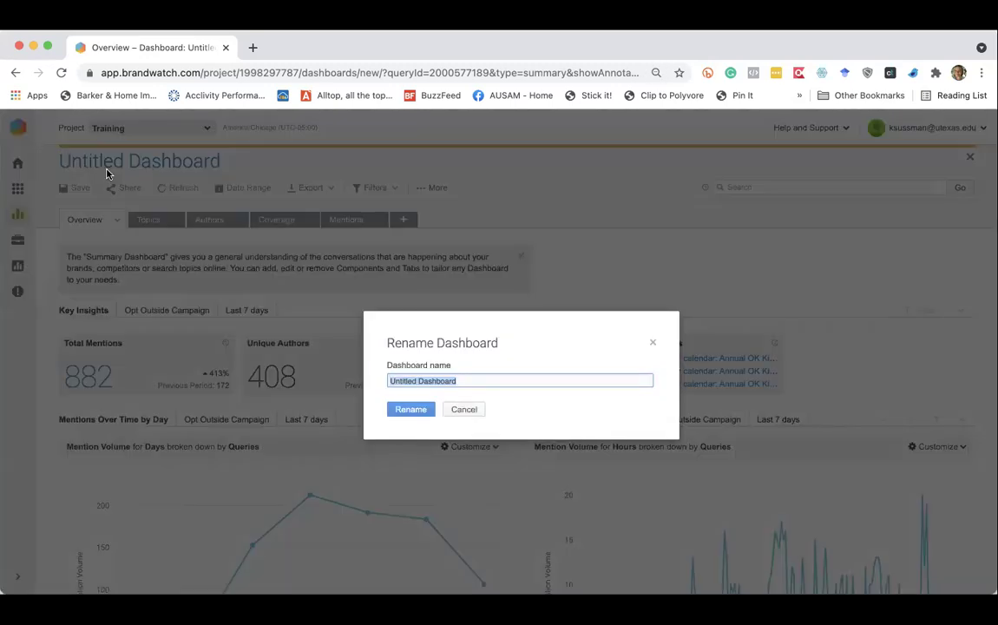
{"action": "type", "text": "Opt Outside"}
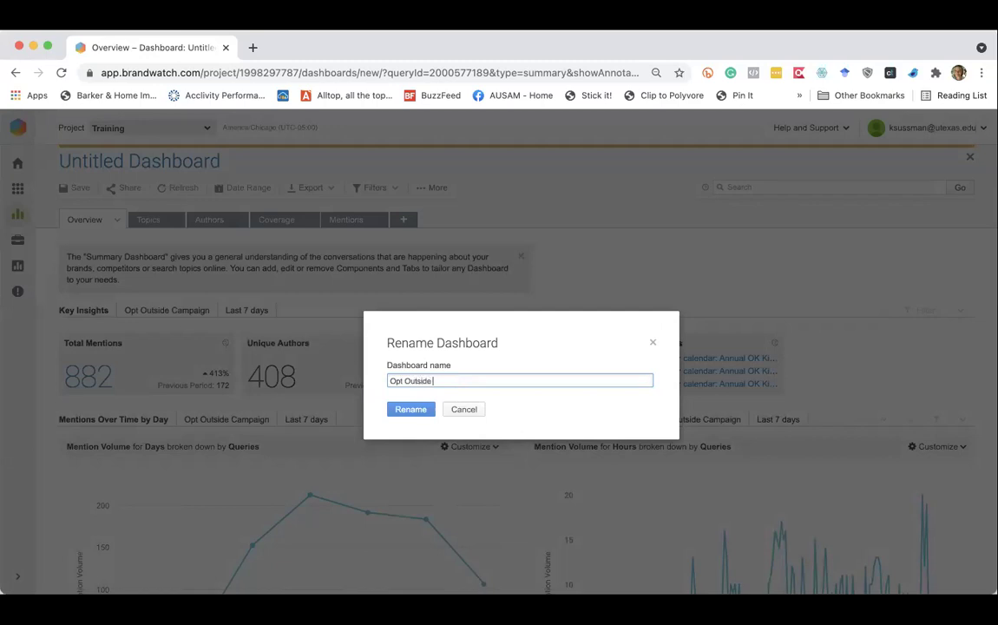
{"action": "type", "text": " Summary"}
{"action": "left_click", "coordinate": [413, 413]}
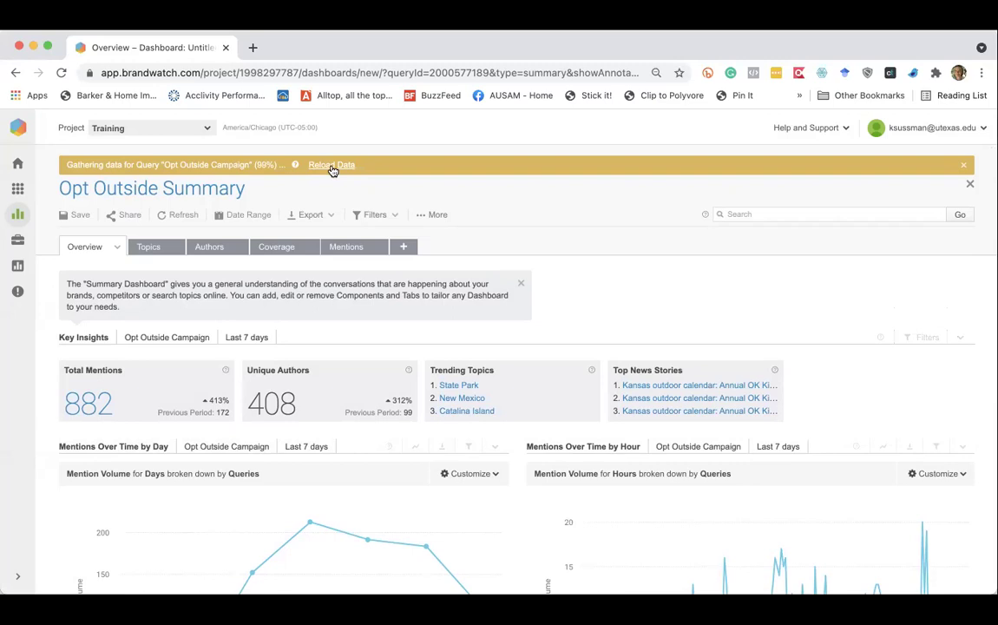
Step: Reload the dashboard data and scroll down to the refreshed totals
{"action": "left_click", "coordinate": [331, 167]}
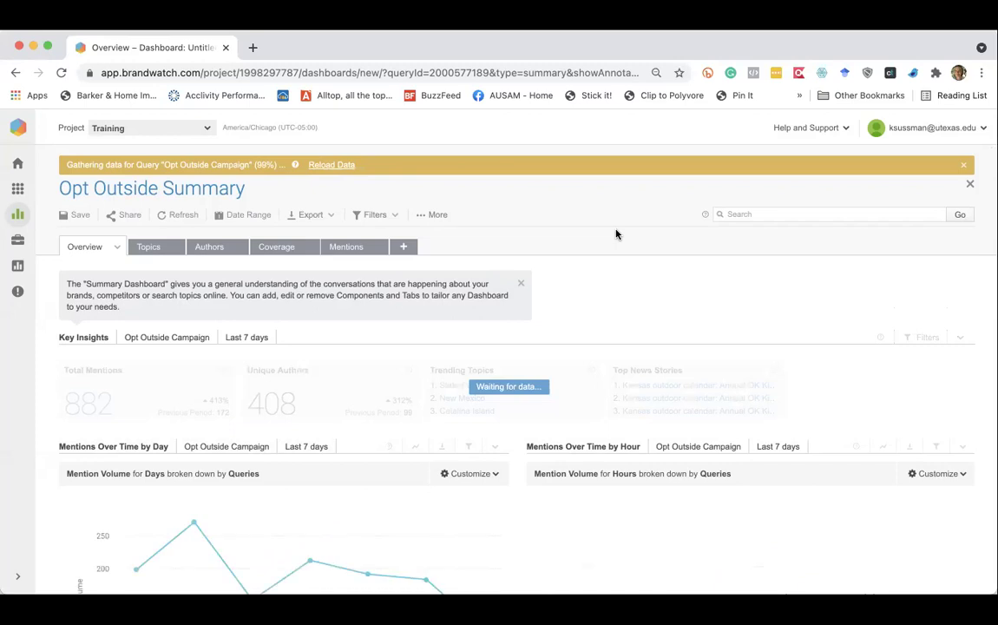
{"action": "scroll", "coordinate": [617, 235], "scroll_direction": "down", "scroll_amount": 3}
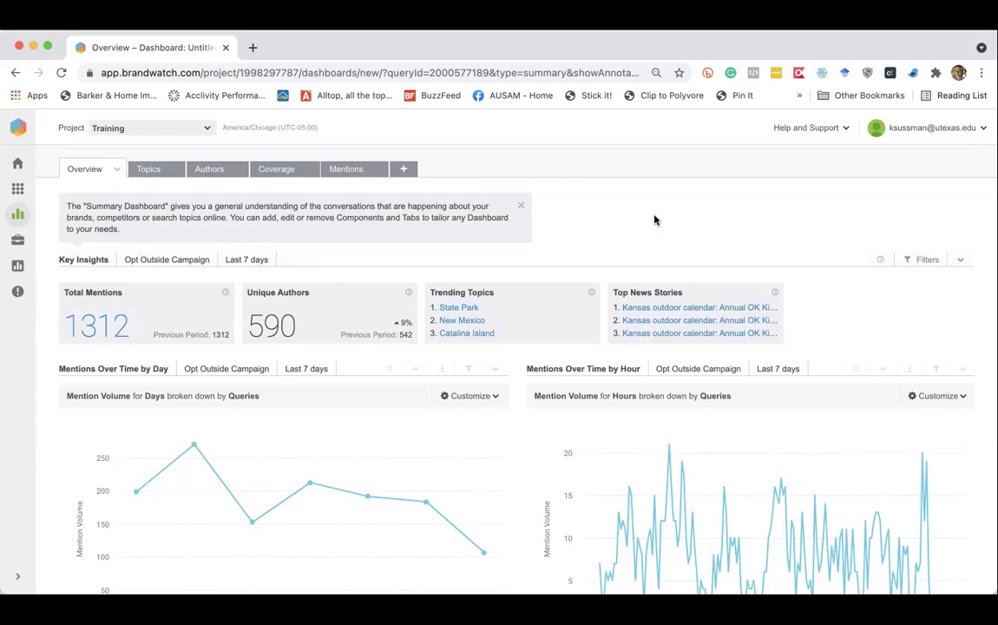
Step: Filter Key Insights to a fixed date range of Nov 1, 2020 to Jan 31, 2021
{"action": "left_click", "coordinate": [922, 263]}
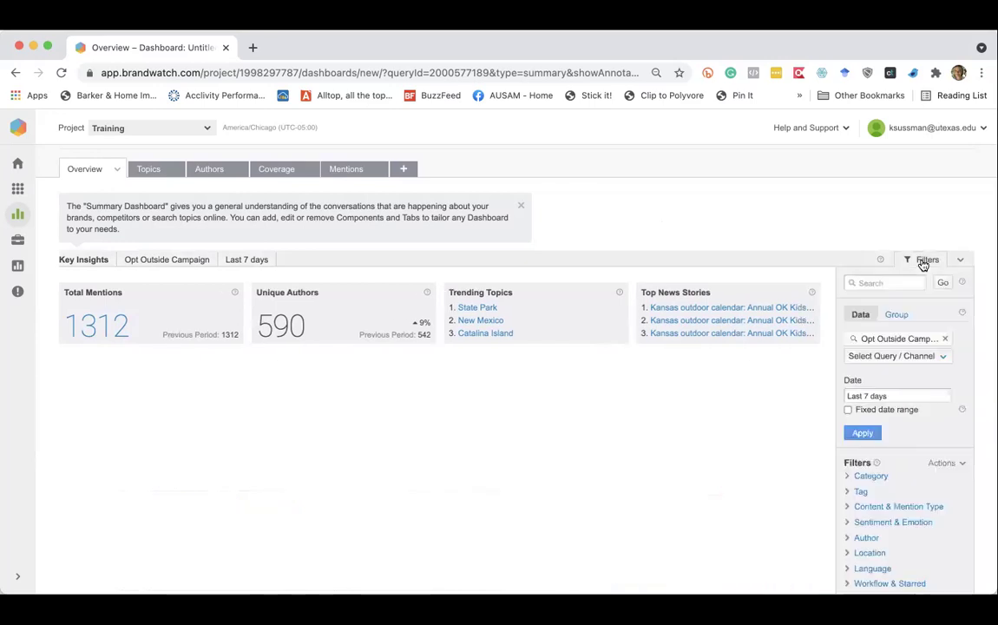
{"action": "scroll", "coordinate": [923, 440], "scroll_direction": "down", "scroll_amount": 1}
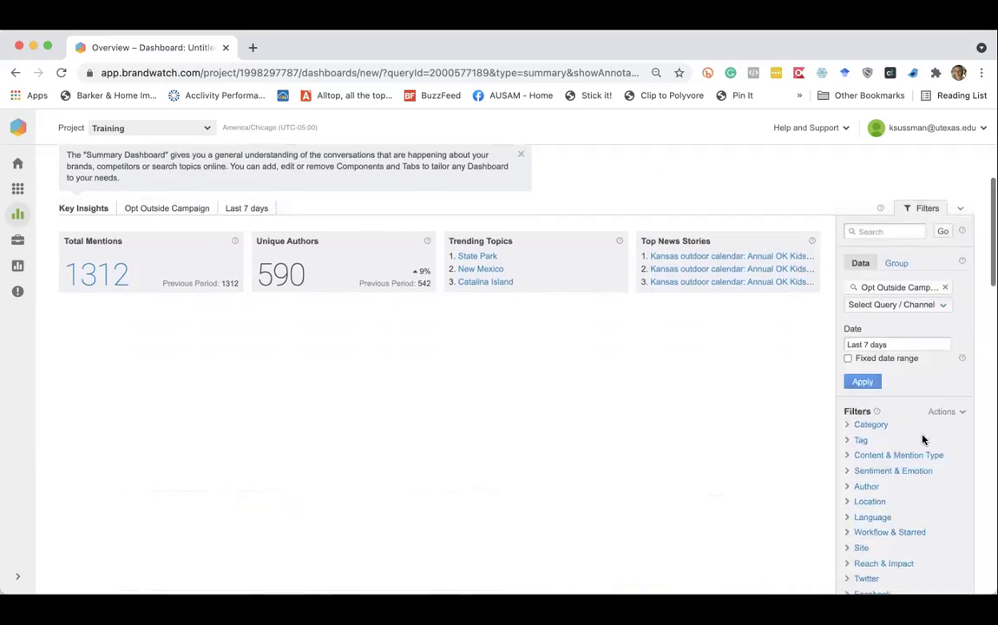
{"action": "left_click", "coordinate": [881, 341]}
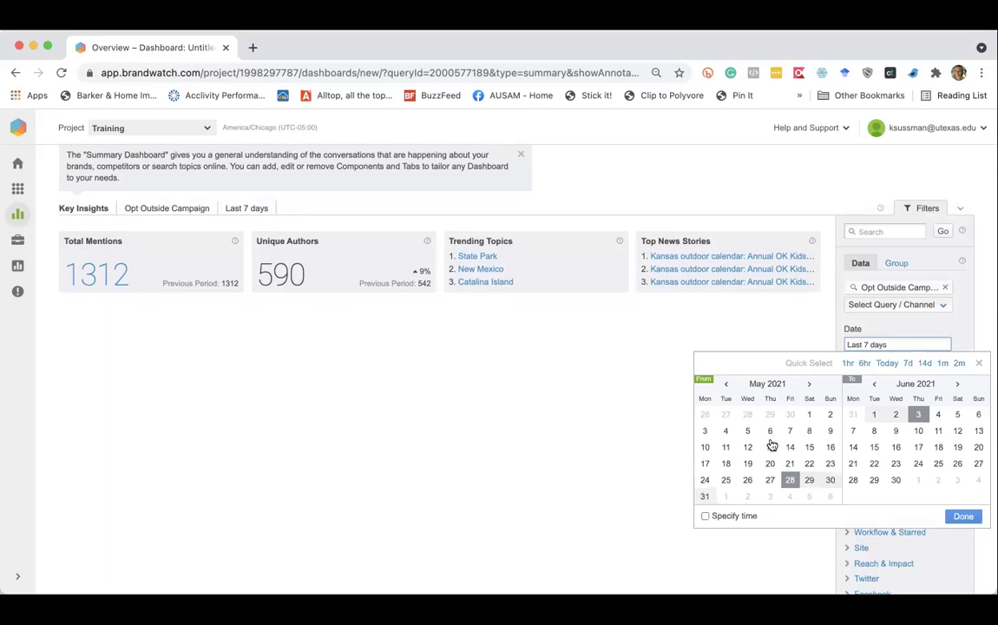
{"action": "left_click", "coordinate": [725, 390]}
{"action": "left_click", "coordinate": [725, 389]}
{"action": "left_click", "coordinate": [725, 390]}
{"action": "left_click", "coordinate": [725, 390]}
{"action": "left_click", "coordinate": [725, 390]}
{"action": "left_click", "coordinate": [725, 390]}
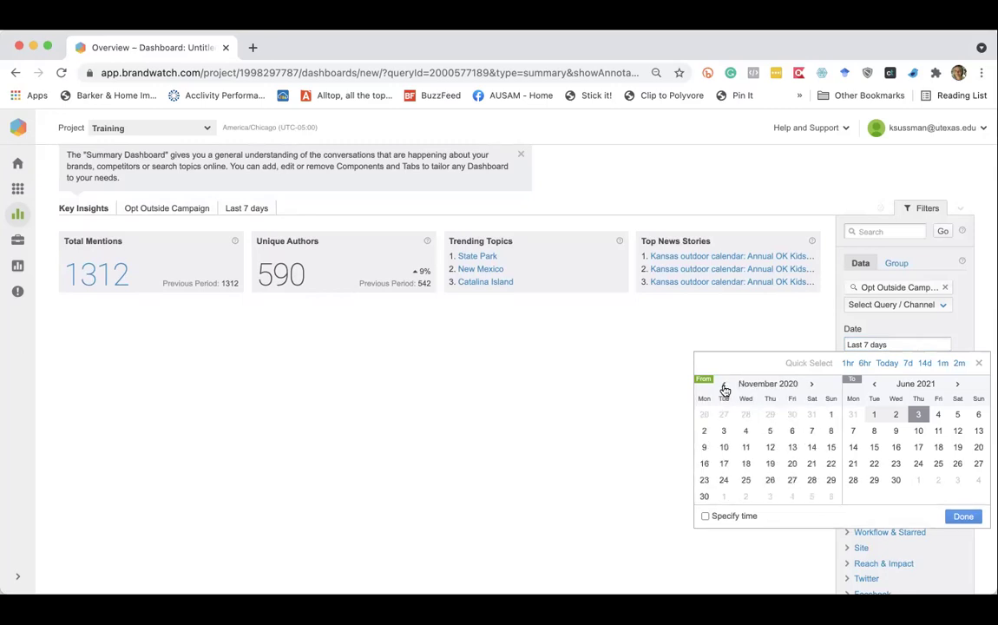
{"action": "left_click", "coordinate": [828, 415]}
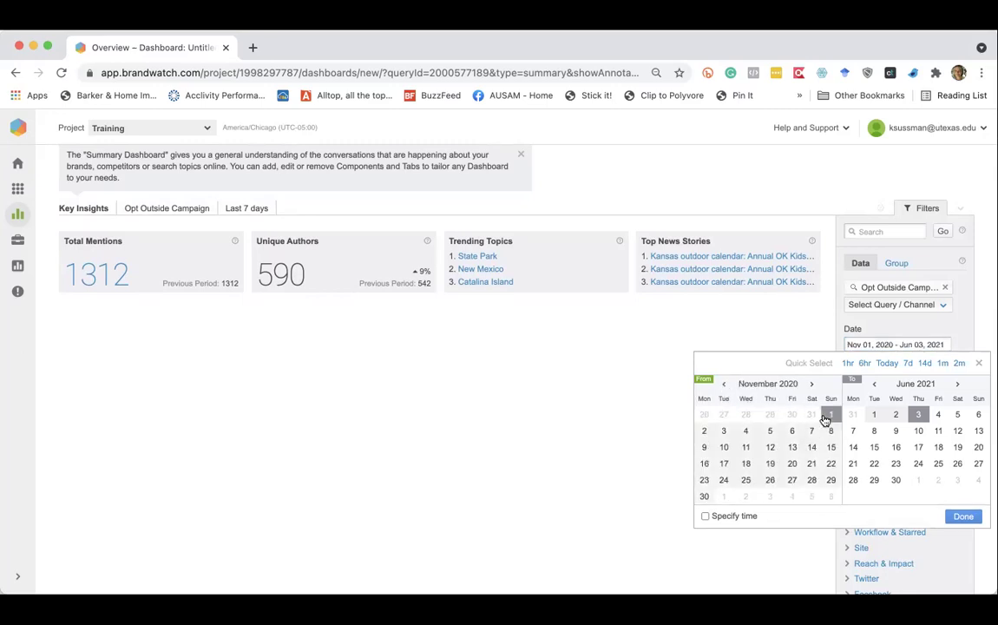
{"action": "left_click", "coordinate": [875, 385]}
{"action": "left_click", "coordinate": [875, 385]}
{"action": "left_click", "coordinate": [875, 385]}
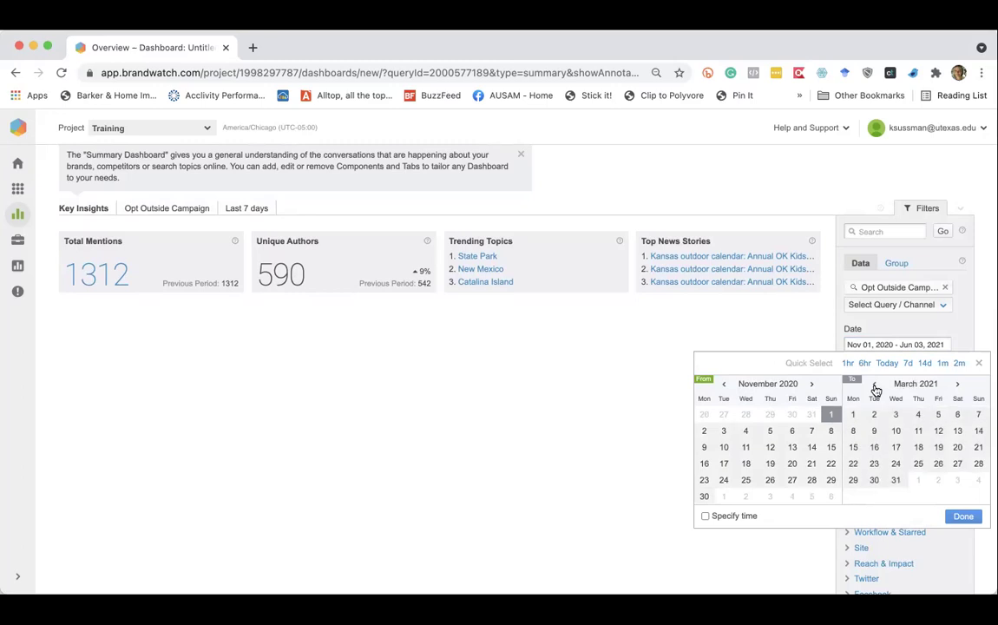
{"action": "left_click", "coordinate": [875, 385]}
{"action": "left_click", "coordinate": [875, 385]}
{"action": "left_click", "coordinate": [976, 482]}
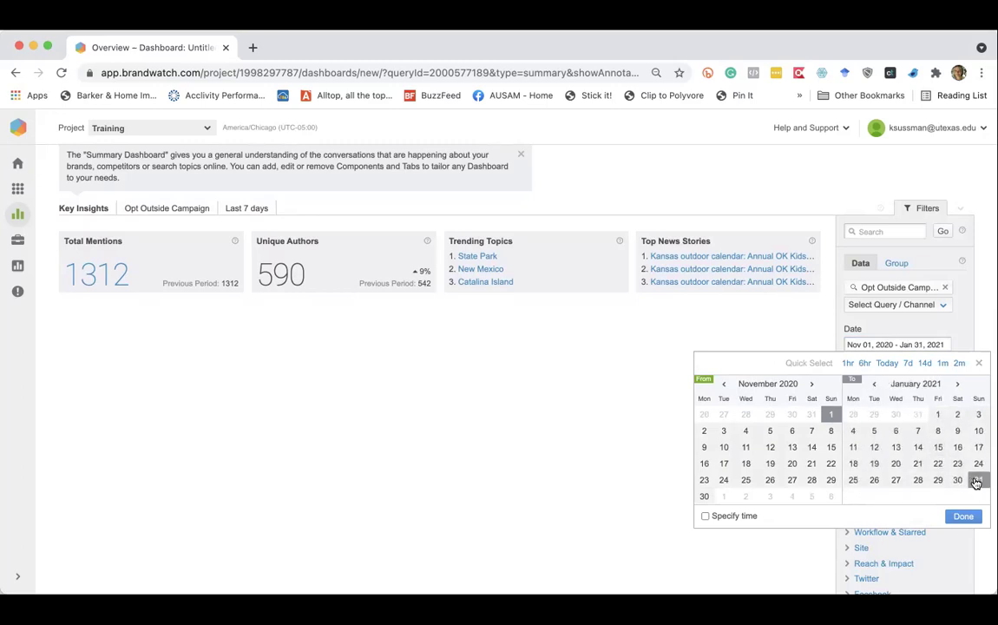
{"action": "left_click", "coordinate": [963, 517]}
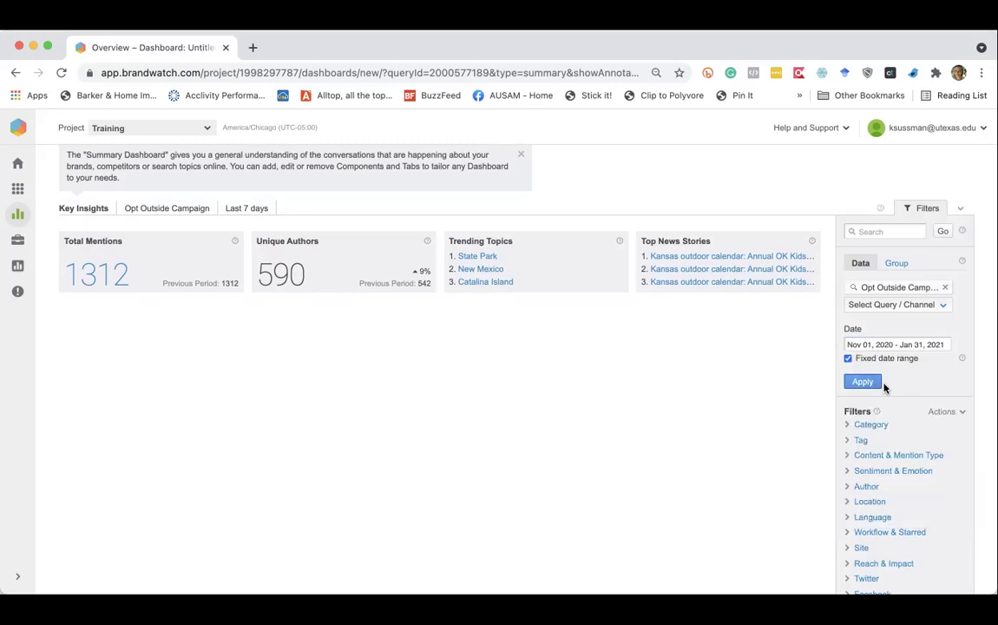
{"action": "left_click", "coordinate": [862, 323]}
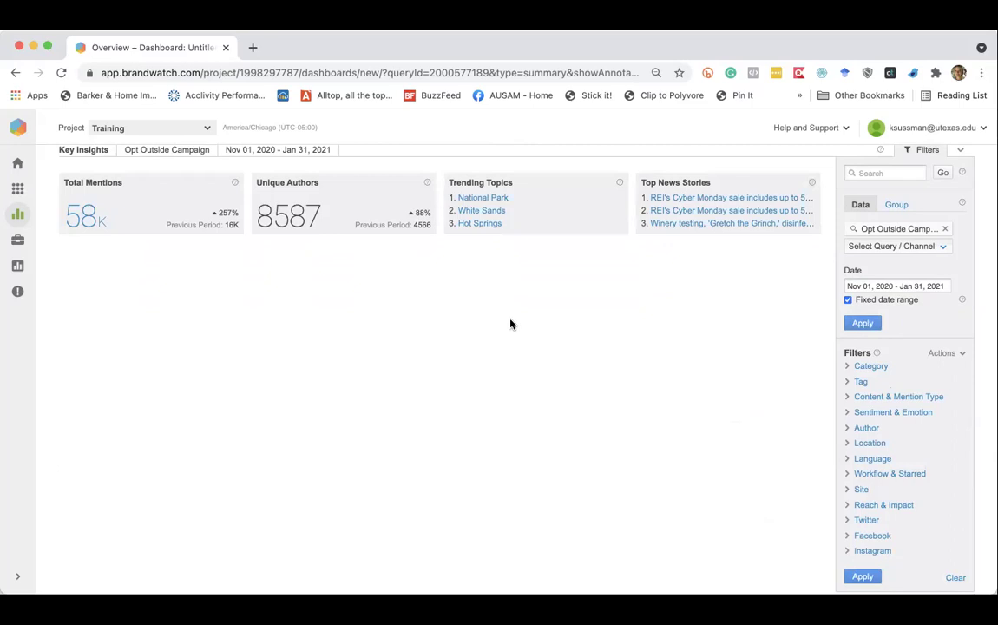
Step: Review Key Insights totals, trending topics and top news stories for the new range
{"action": "scroll", "coordinate": [566, 330], "scroll_direction": "up", "scroll_amount": 1}
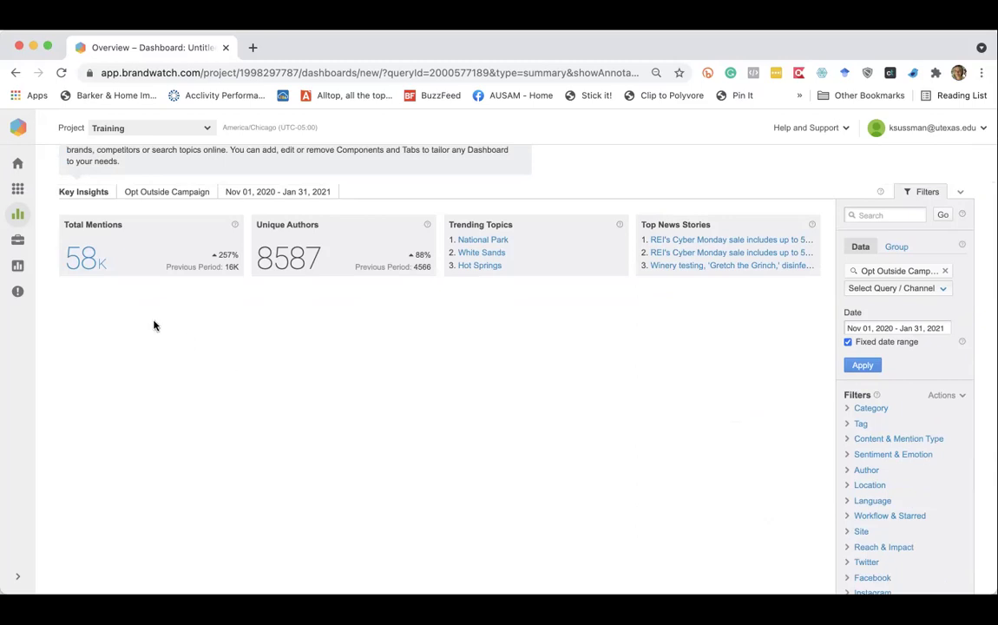
{"action": "mouse_move", "coordinate": [78, 261]}
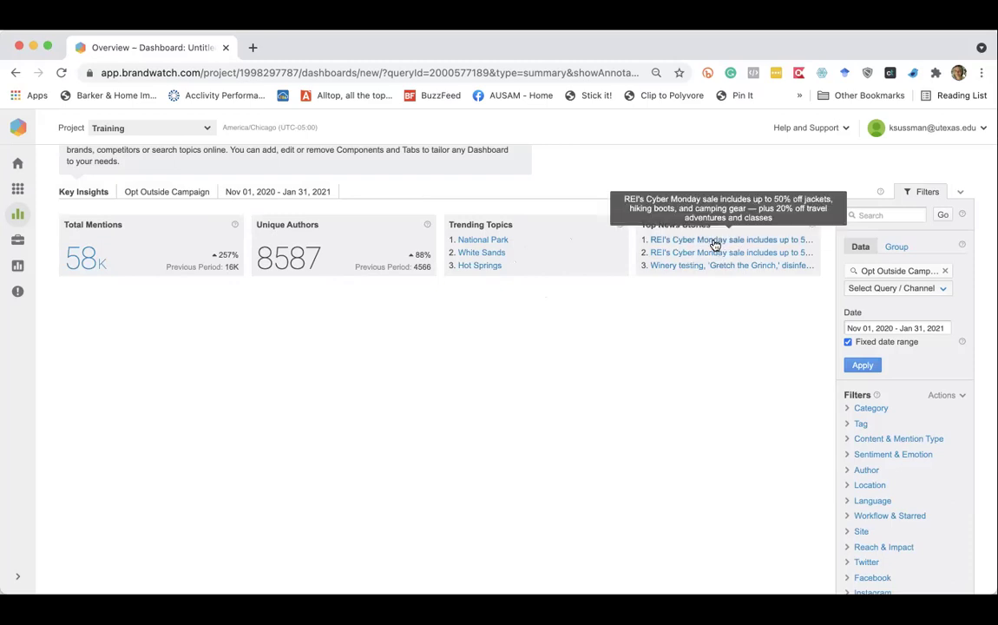
Step: Delete the Mentions Over Time by Day chart from the dashboard
{"action": "scroll", "coordinate": [682, 363], "scroll_direction": "down", "scroll_amount": 5}
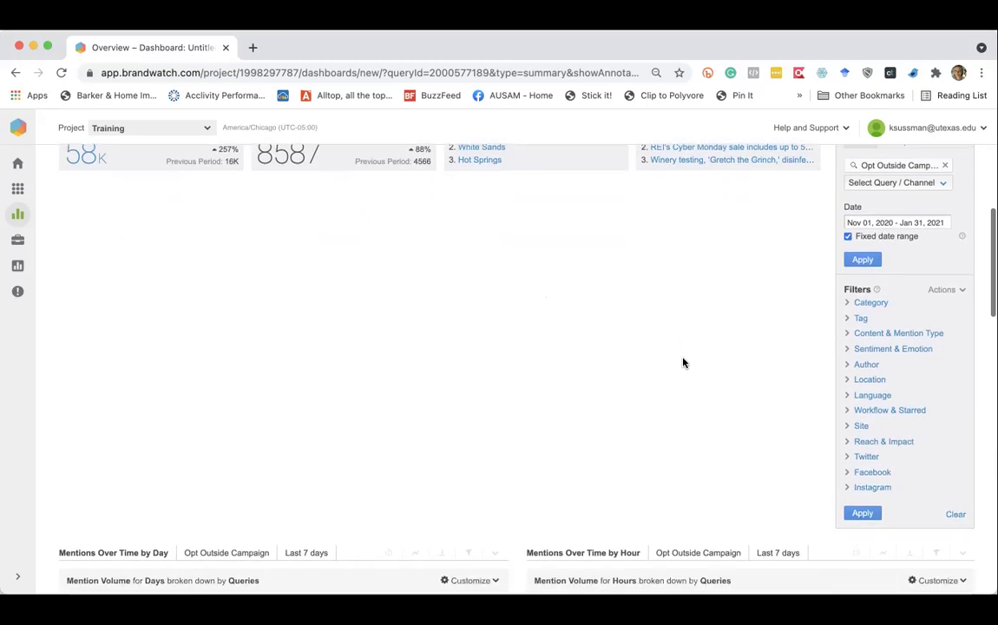
{"action": "scroll", "coordinate": [682, 363], "scroll_direction": "down", "scroll_amount": 5}
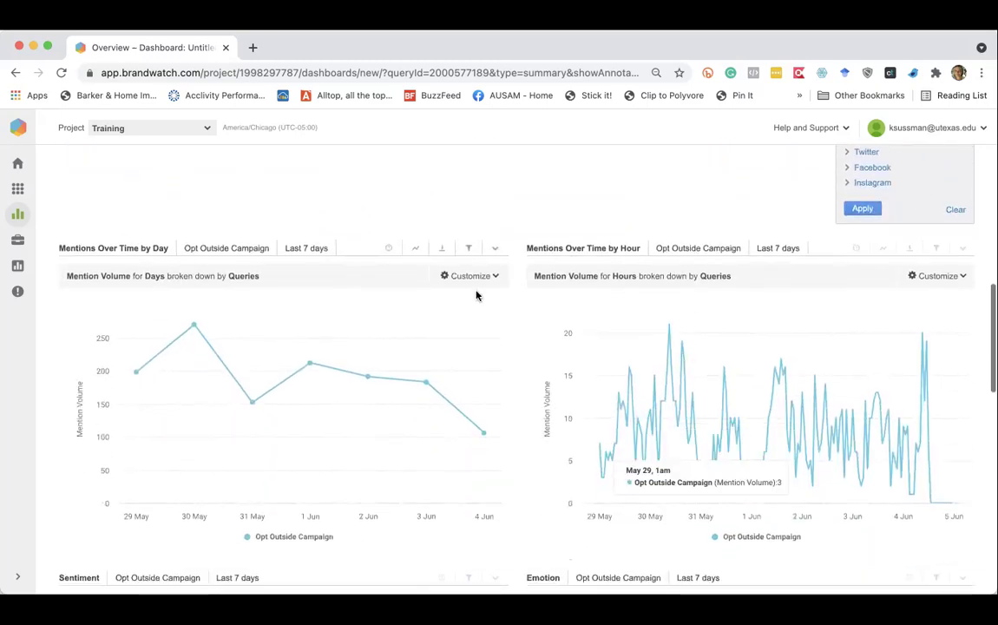
{"action": "scroll", "coordinate": [475, 295], "scroll_direction": "down", "scroll_amount": 1}
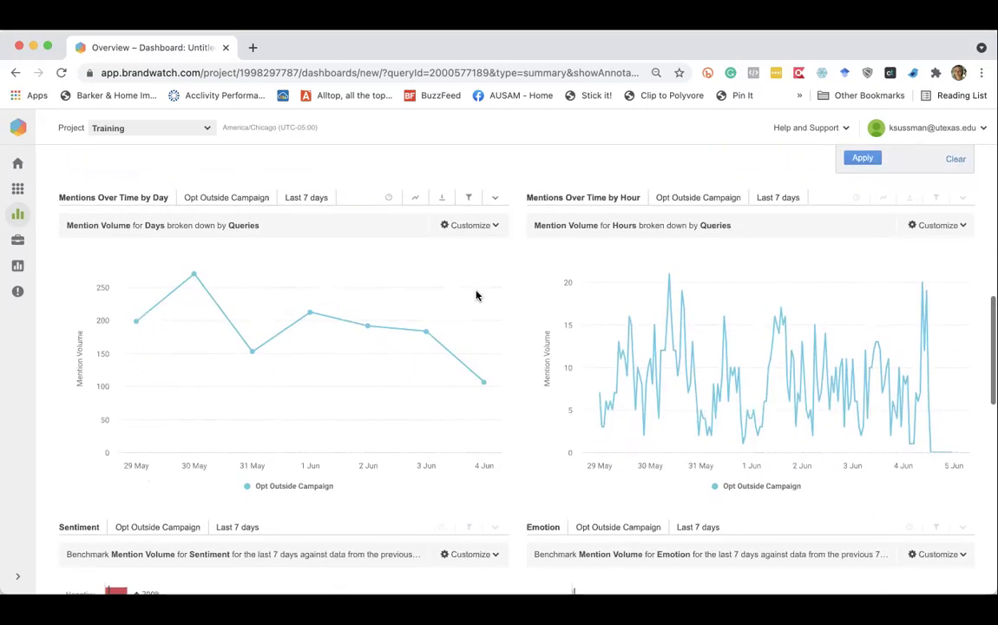
{"action": "left_click", "coordinate": [497, 199]}
{"action": "left_click", "coordinate": [453, 248]}
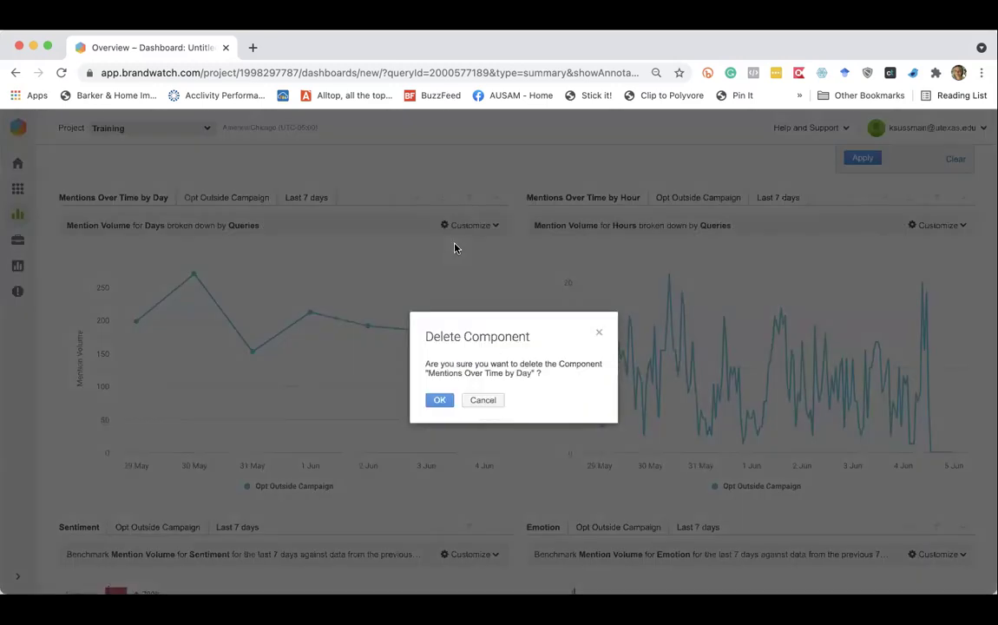
{"action": "left_click", "coordinate": [441, 400]}
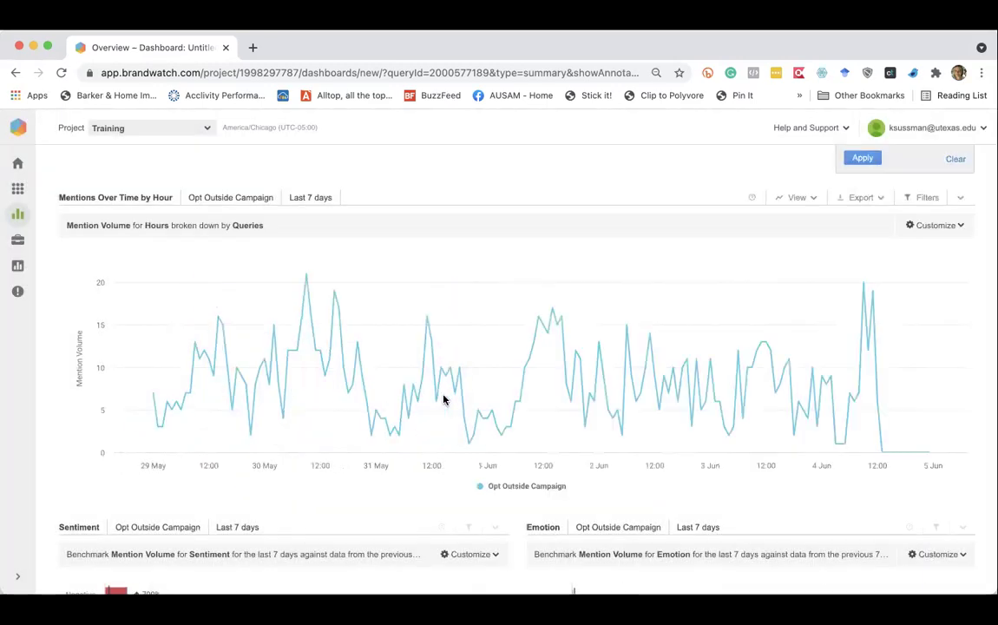
Step: Open the customization settings of the hourly mentions chart
{"action": "left_click", "coordinate": [925, 199]}
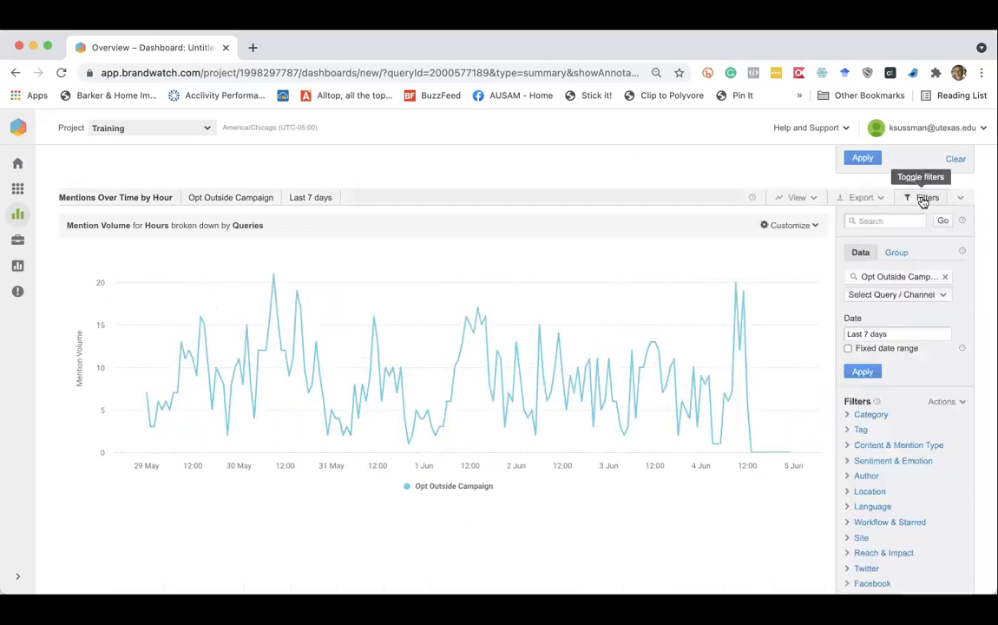
{"action": "left_click", "coordinate": [924, 199]}
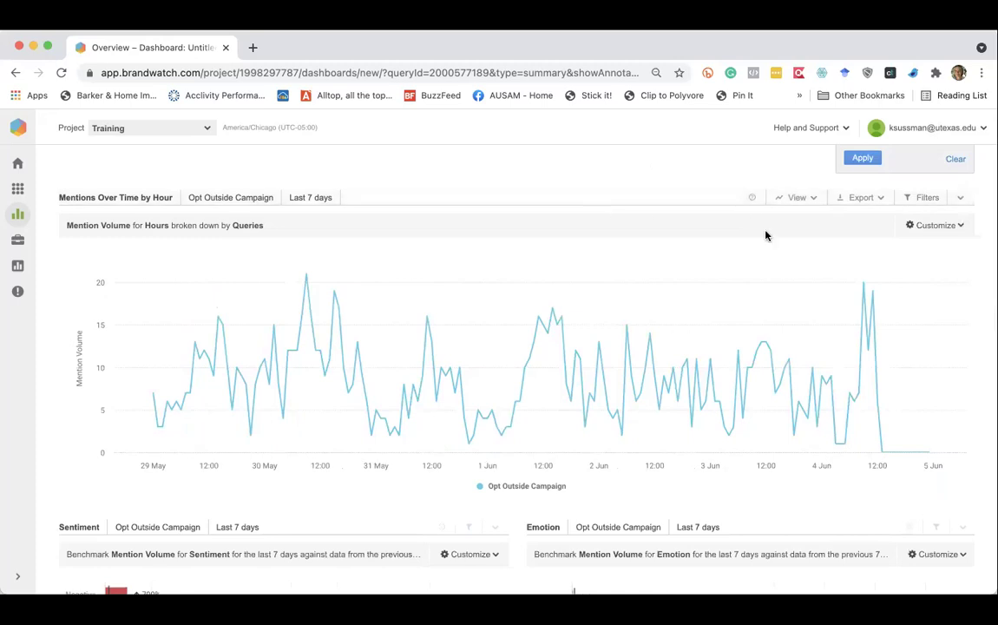
{"action": "left_click", "coordinate": [942, 227]}
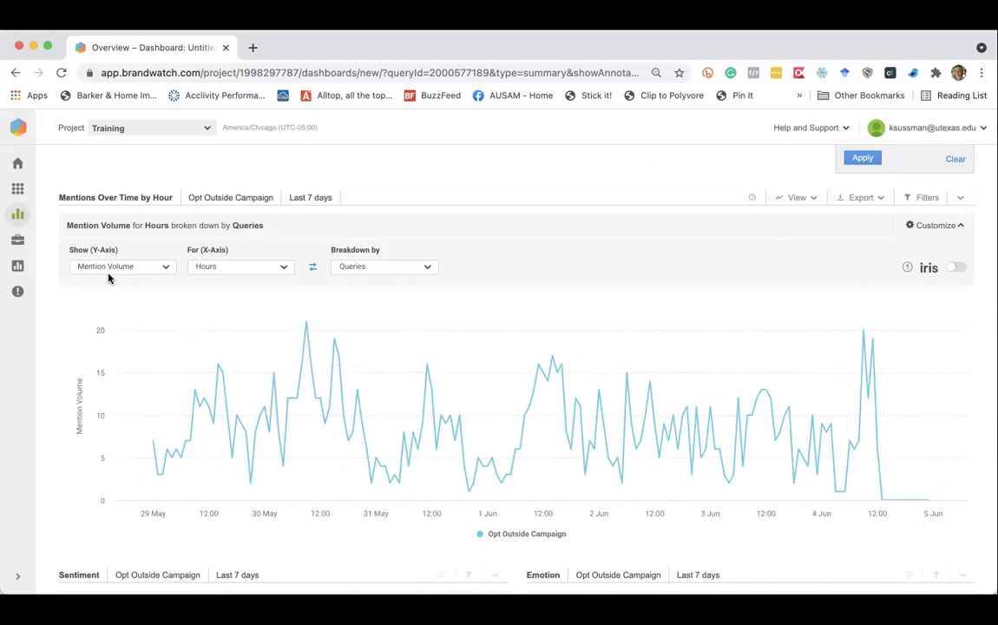
Step: Break the hourly chart down by Emotion
{"action": "left_click", "coordinate": [406, 267]}
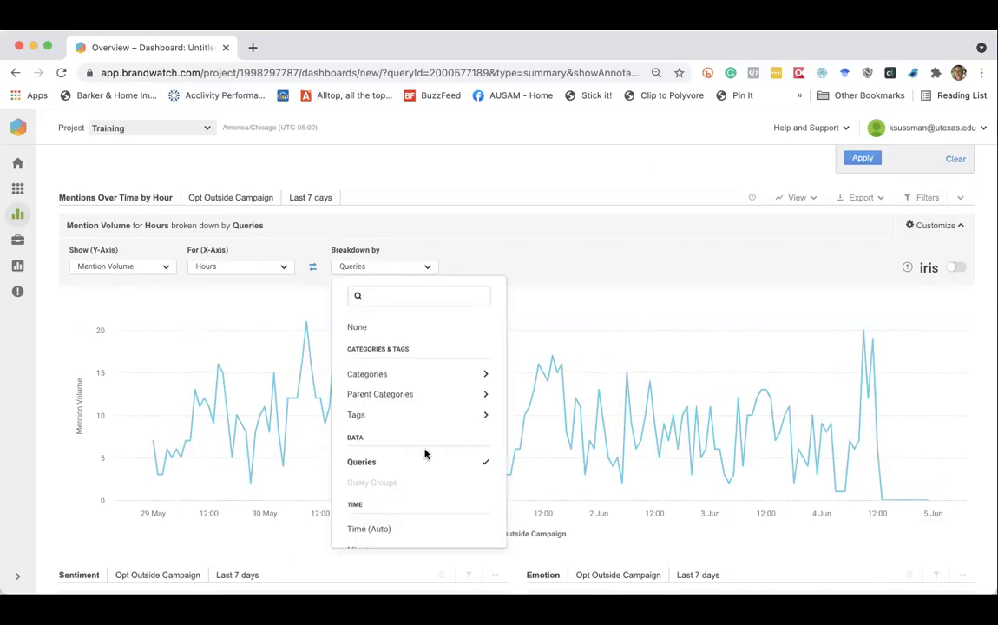
{"action": "scroll", "coordinate": [425, 453], "scroll_direction": "down", "scroll_amount": 8}
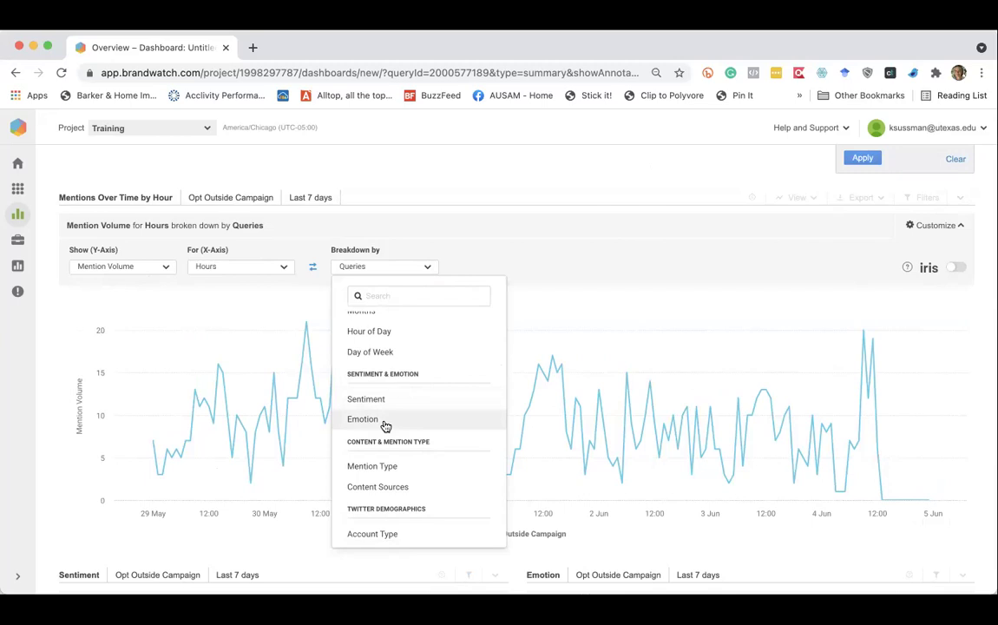
{"action": "left_click", "coordinate": [428, 420]}
{"action": "left_click", "coordinate": [360, 528]}
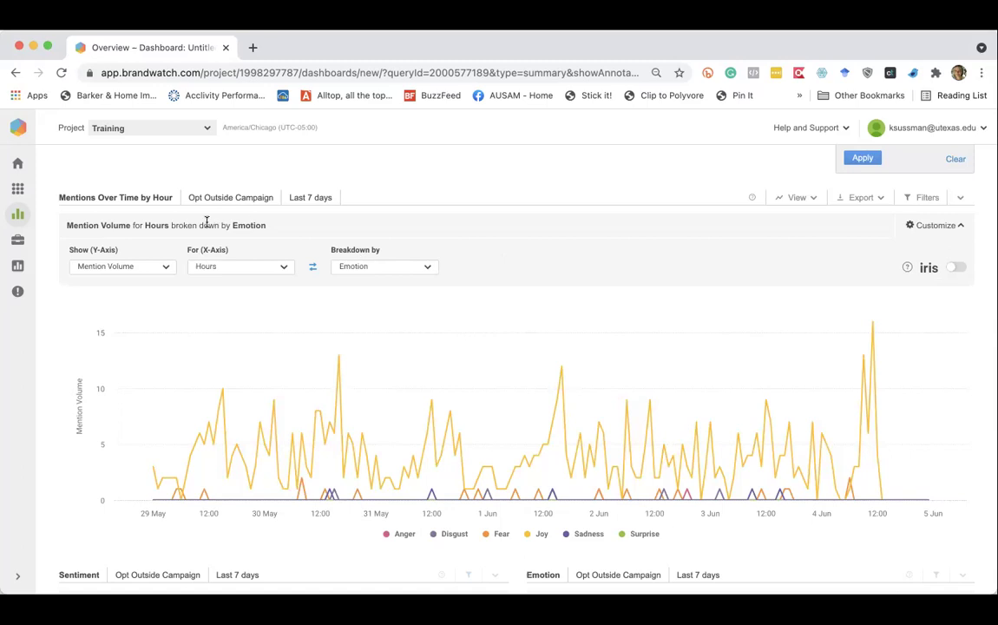
Step: Switch the x-axis from Hours to Minutes, which raises a 12-hours-or-less warning
{"action": "scroll", "coordinate": [489, 233], "scroll_direction": "down", "scroll_amount": 1}
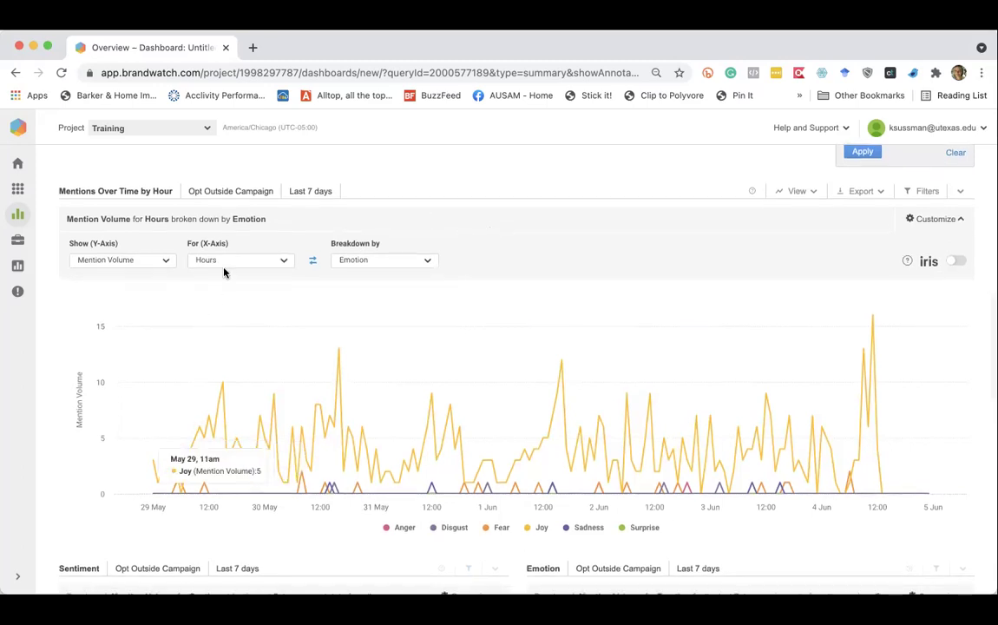
{"action": "left_click", "coordinate": [284, 264]}
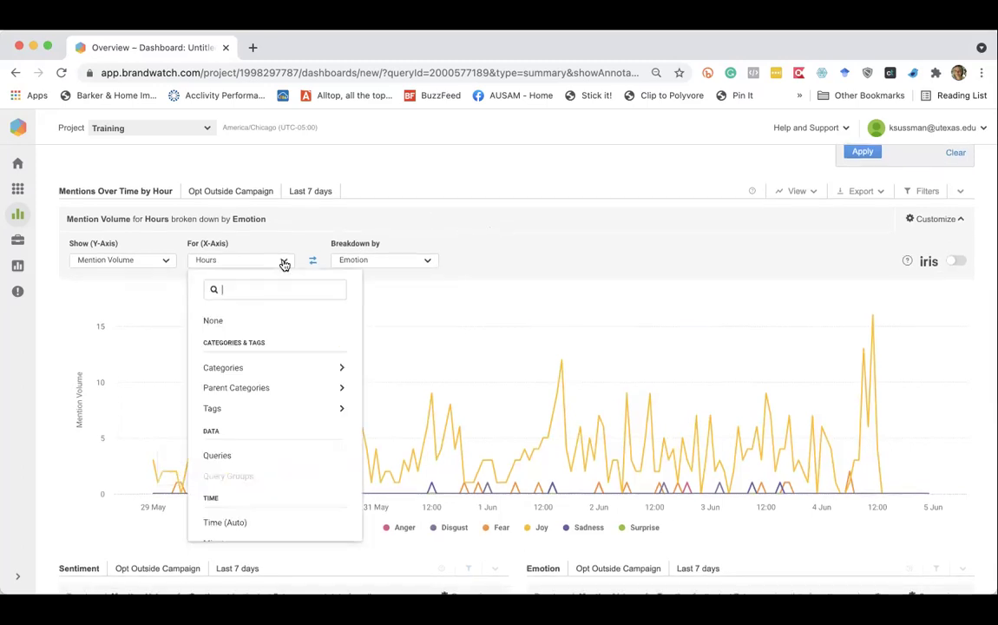
{"action": "scroll", "coordinate": [248, 434], "scroll_direction": "down", "scroll_amount": 3}
{"action": "left_click", "coordinate": [246, 431]}
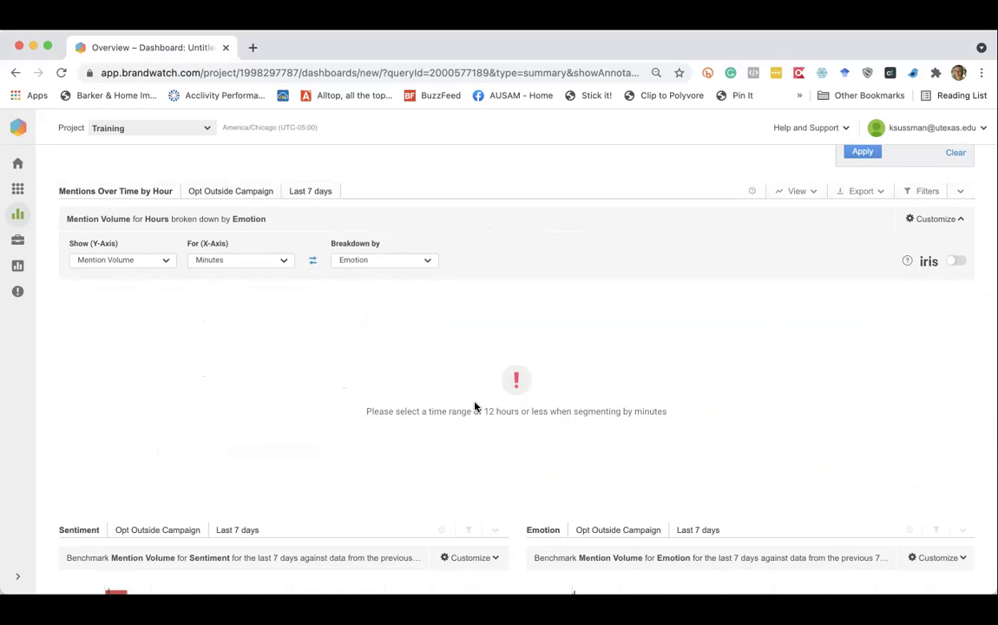
{"action": "left_click_drag", "start_coordinate": [485, 411], "coordinate": [524, 411]}
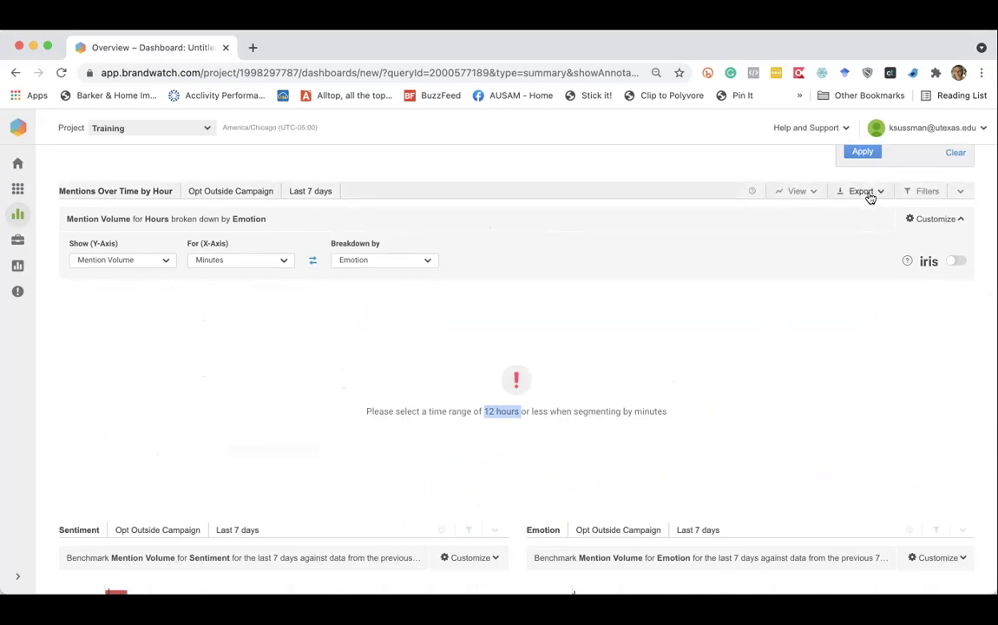
Step: Set the chart's date filter to Today
{"action": "left_click", "coordinate": [920, 192]}
{"action": "left_click", "coordinate": [892, 354]}
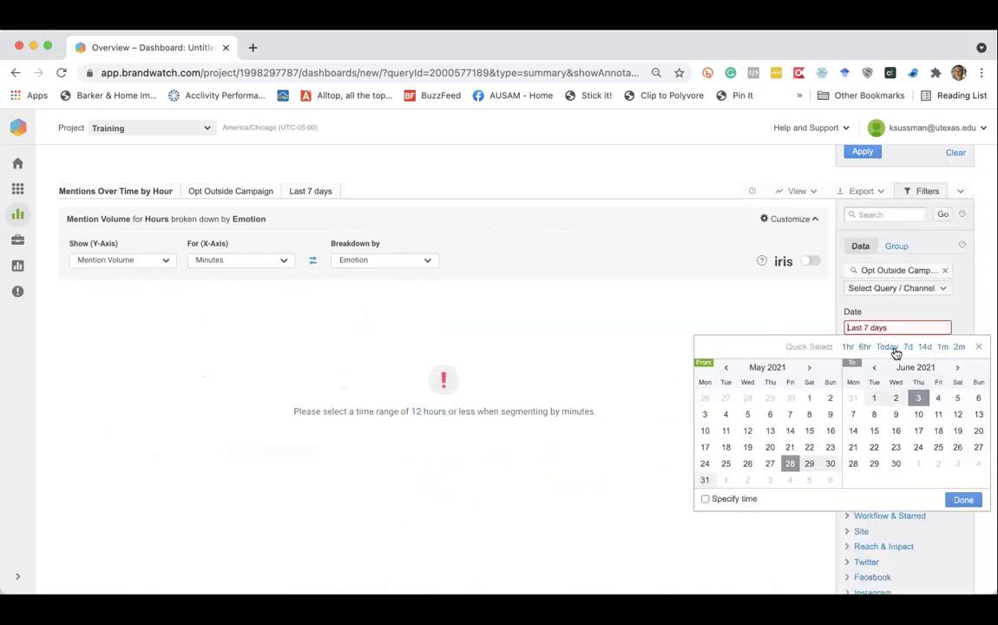
{"action": "left_click", "coordinate": [887, 348]}
{"action": "left_click", "coordinate": [867, 368]}
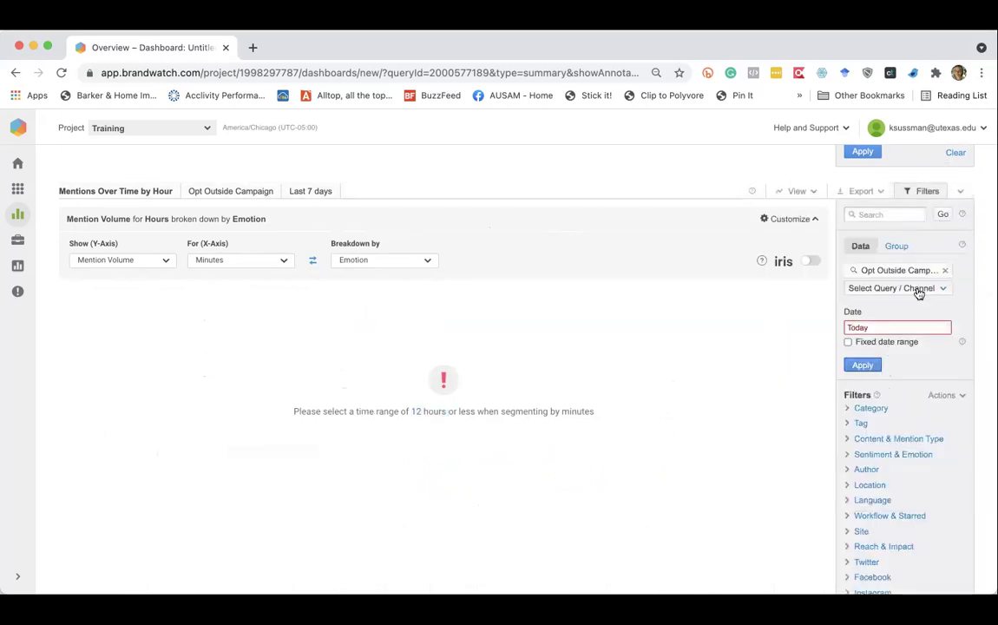
Step: Specify exact times on the date filter, start 6:00 and end 15:00, and apply
{"action": "left_click", "coordinate": [875, 329]}
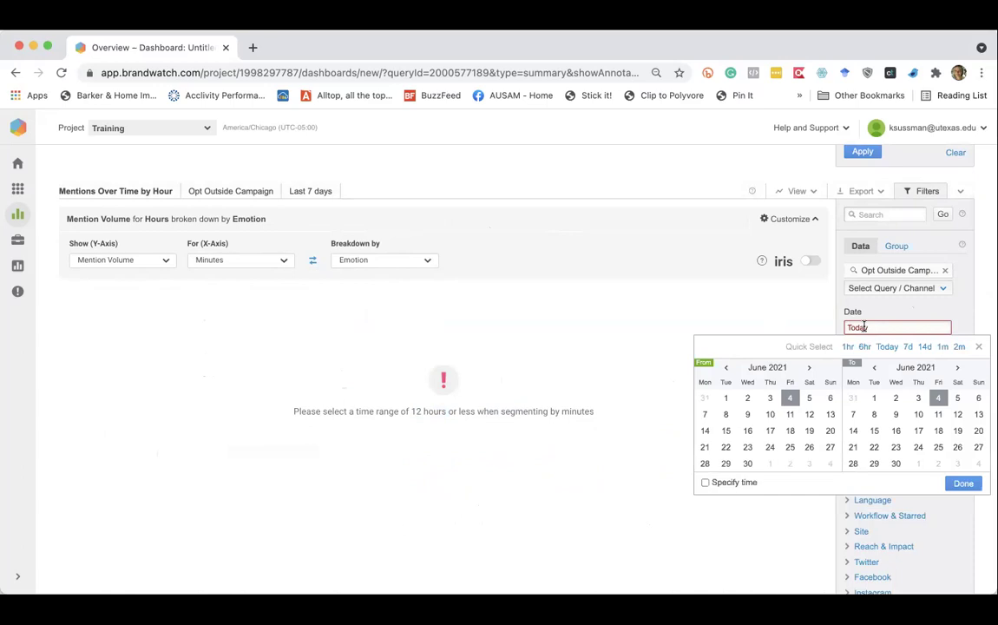
{"action": "left_click", "coordinate": [730, 487]}
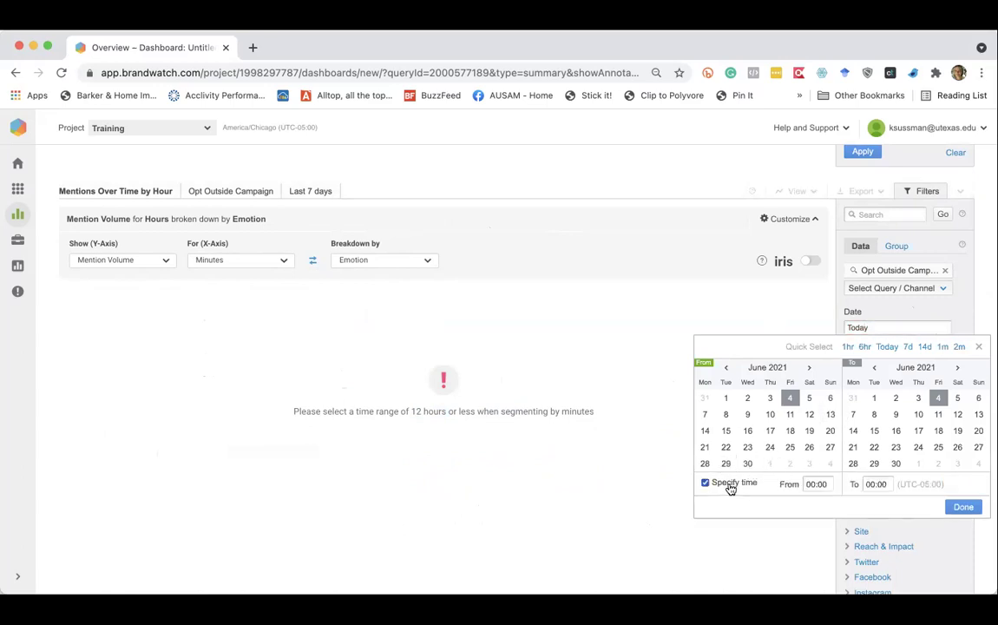
{"action": "left_click", "coordinate": [812, 484]}
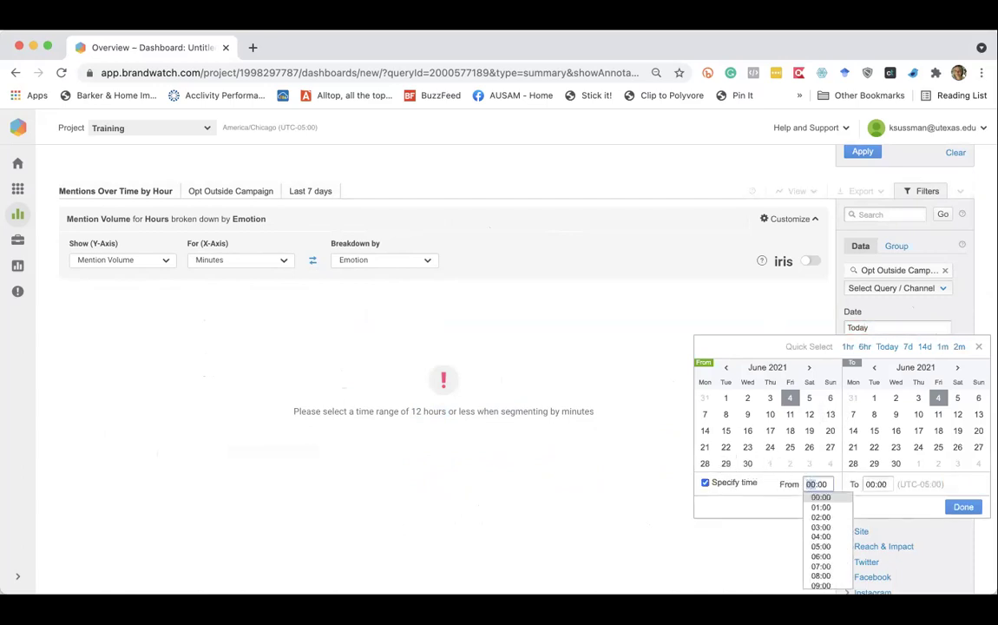
{"action": "type", "text": "6:00"}
{"action": "left_click", "coordinate": [867, 484]}
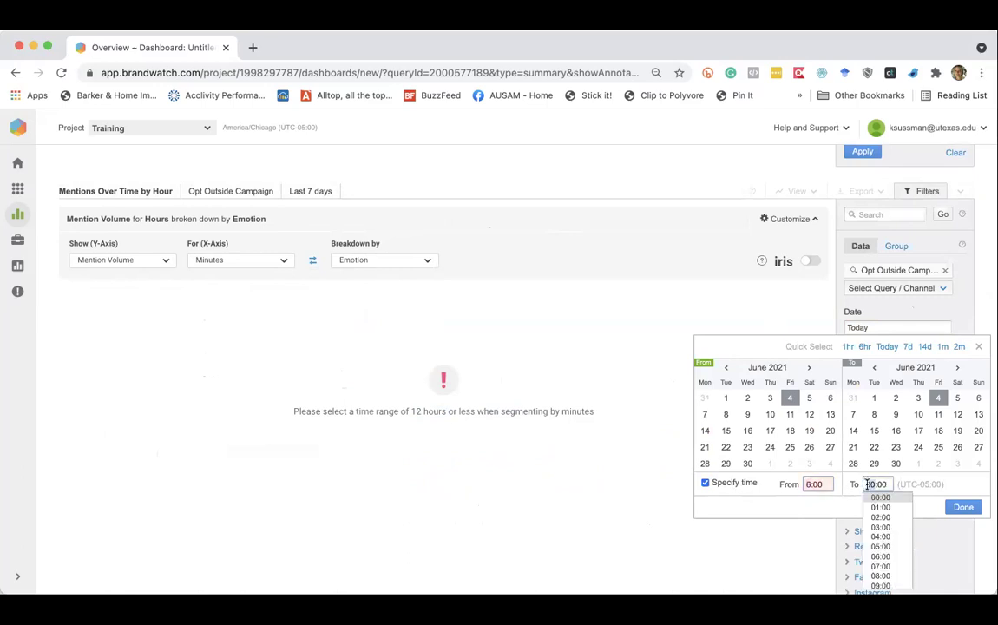
{"action": "scroll", "coordinate": [878, 531], "scroll_direction": "down", "scroll_amount": 1}
{"action": "scroll", "coordinate": [878, 532], "scroll_direction": "down", "scroll_amount": 3}
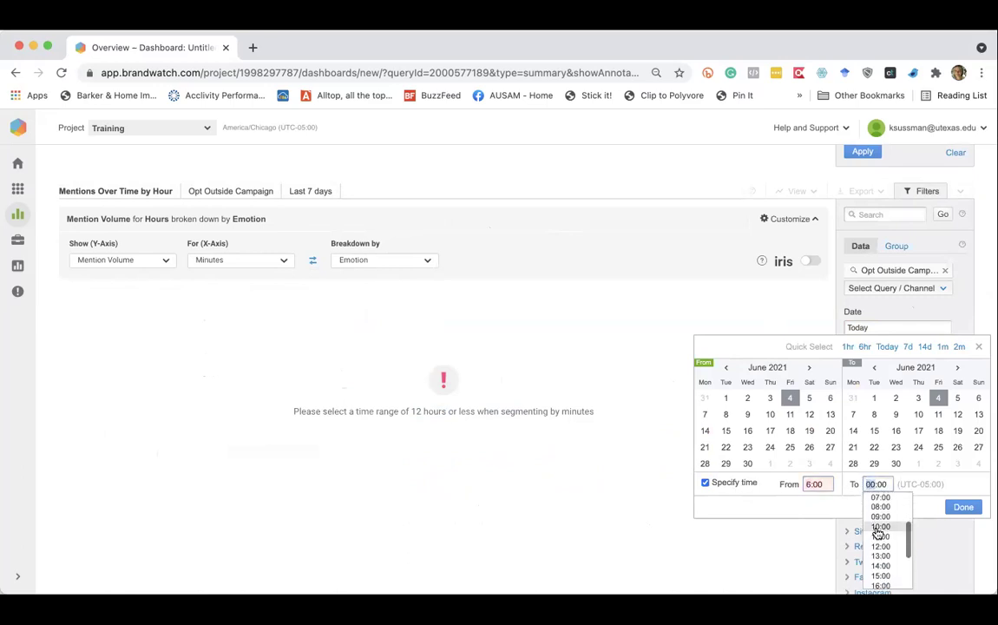
{"action": "left_click", "coordinate": [878, 551]}
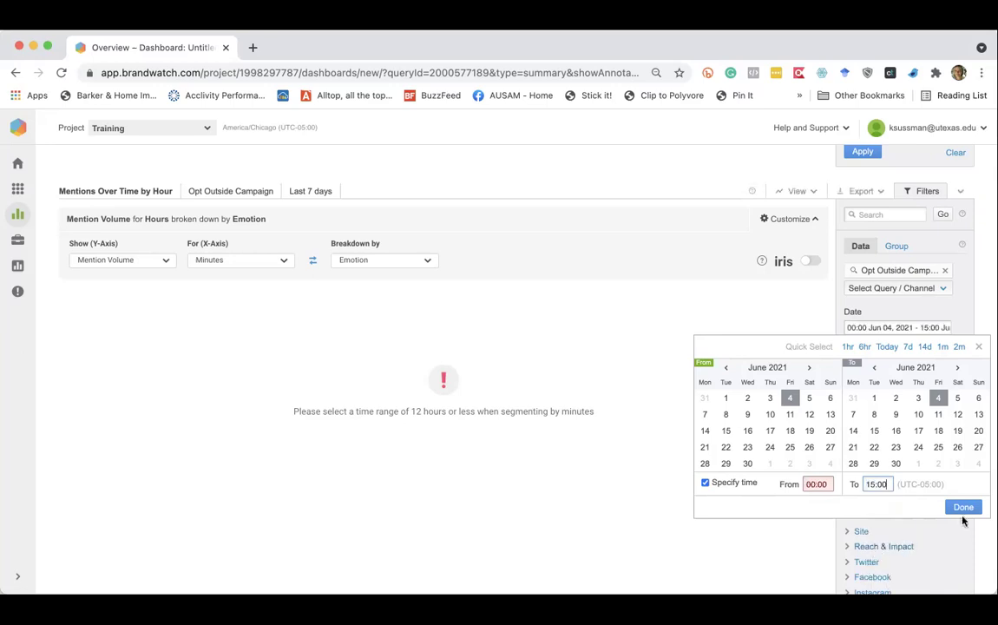
{"action": "left_click", "coordinate": [966, 508]}
{"action": "left_click", "coordinate": [870, 367]}
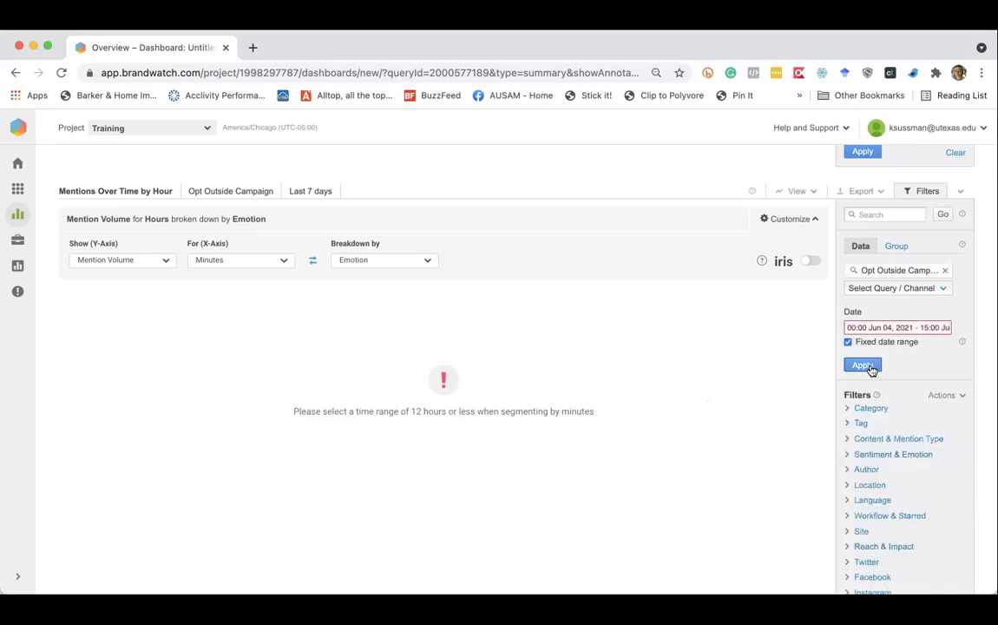
Step: Apply a 00:00–12:00 range on Jun 04, 2021 to the chart
{"action": "left_click", "coordinate": [925, 328]}
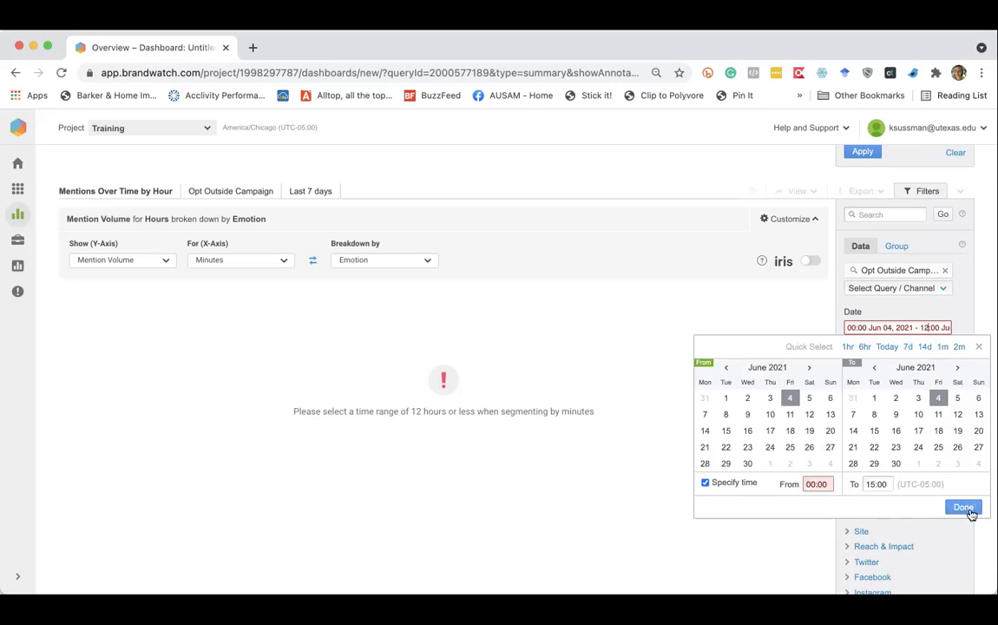
{"action": "left_click", "coordinate": [968, 511]}
{"action": "left_click", "coordinate": [863, 366]}
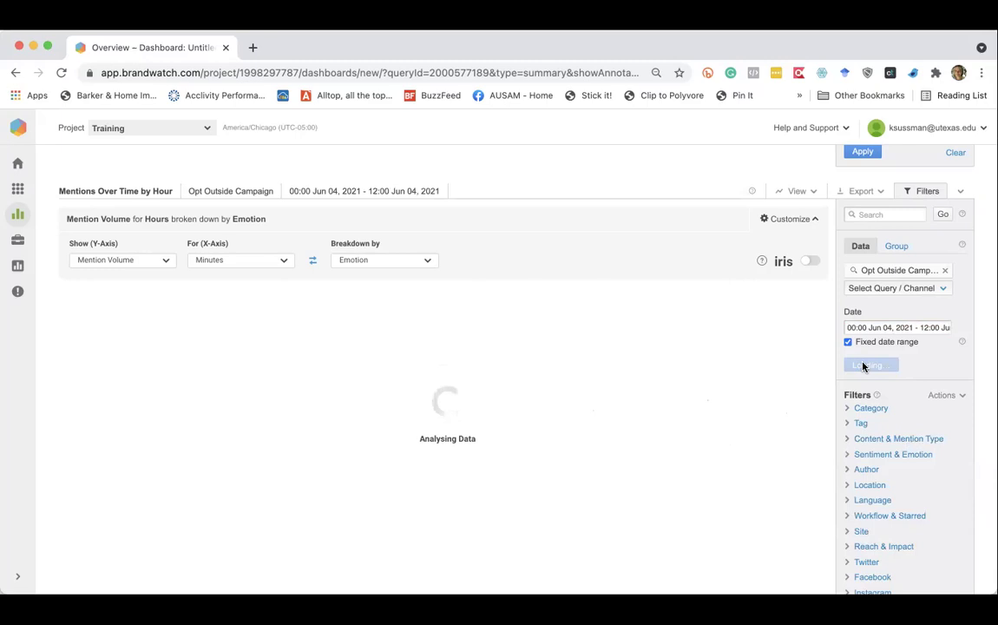
{"action": "scroll", "coordinate": [642, 313], "scroll_direction": "down", "scroll_amount": 1}
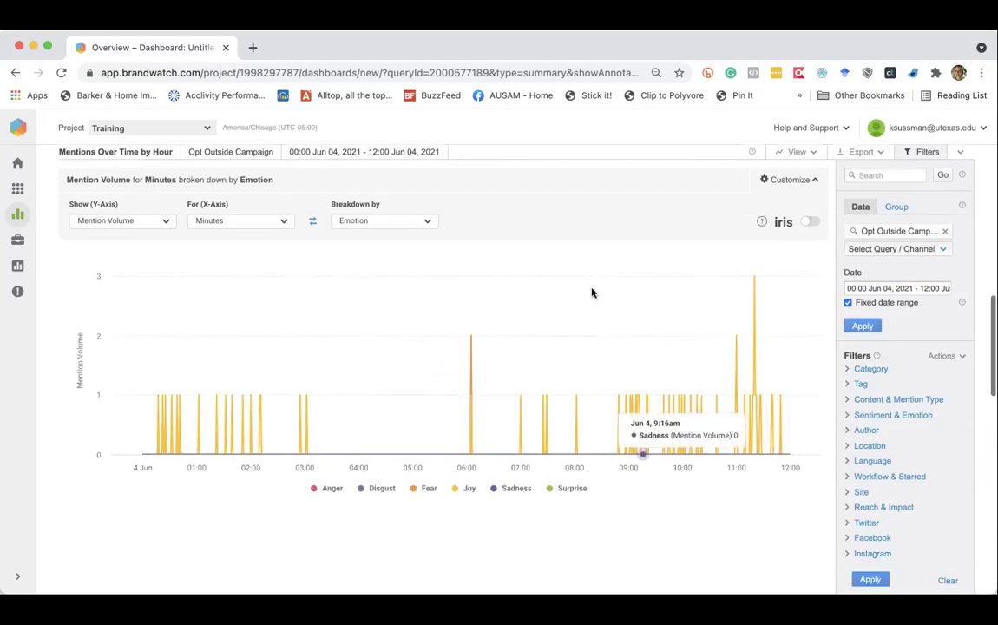
{"action": "left_click", "coordinate": [427, 224]}
{"action": "scroll", "coordinate": [425, 378], "scroll_direction": "down", "scroll_amount": 3}
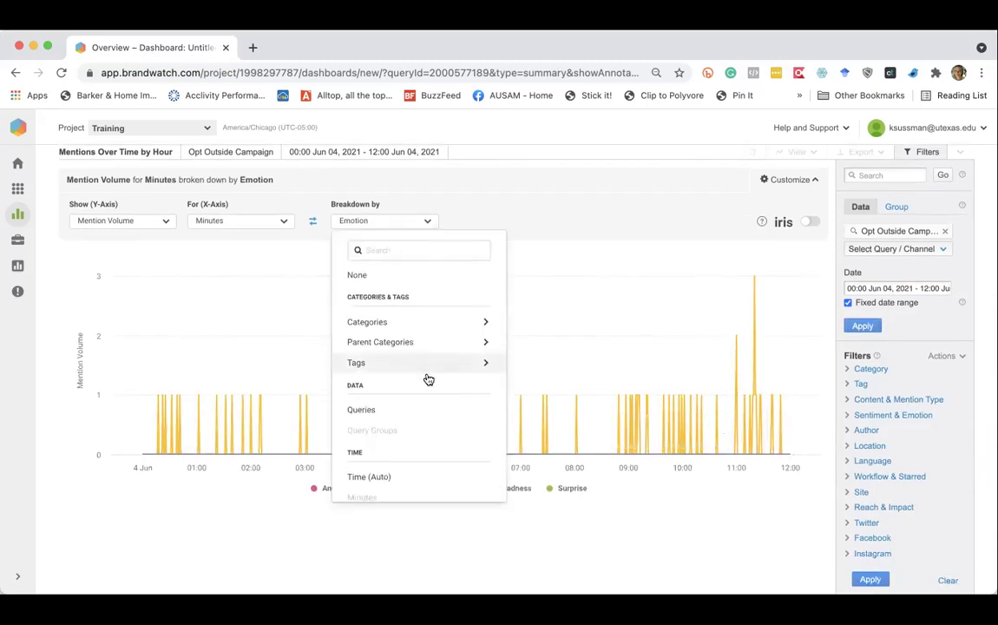
{"action": "scroll", "coordinate": [448, 408], "scroll_direction": "down", "scroll_amount": 3}
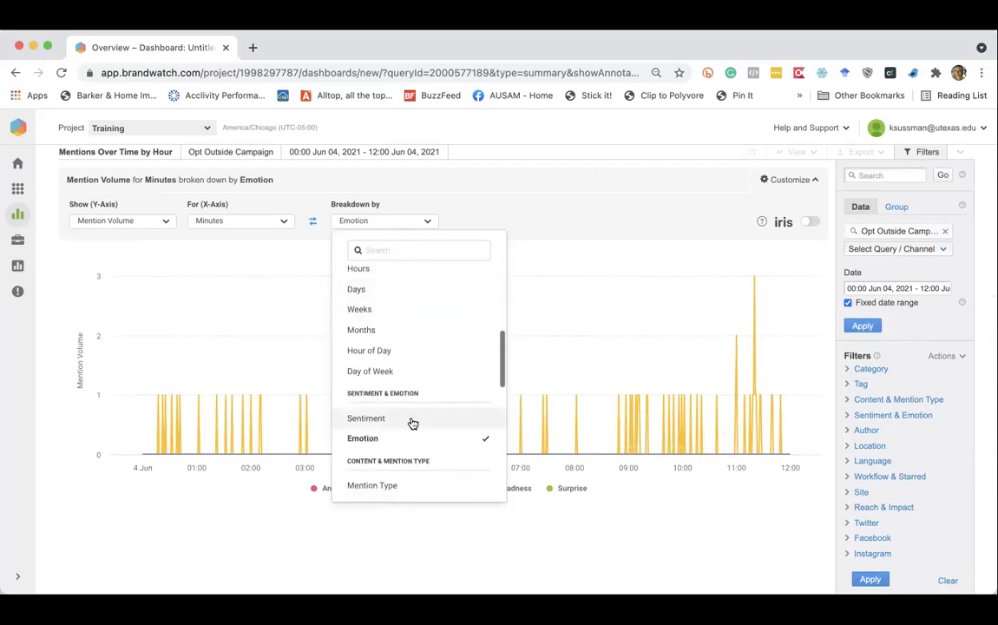
{"action": "left_click", "coordinate": [413, 417]}
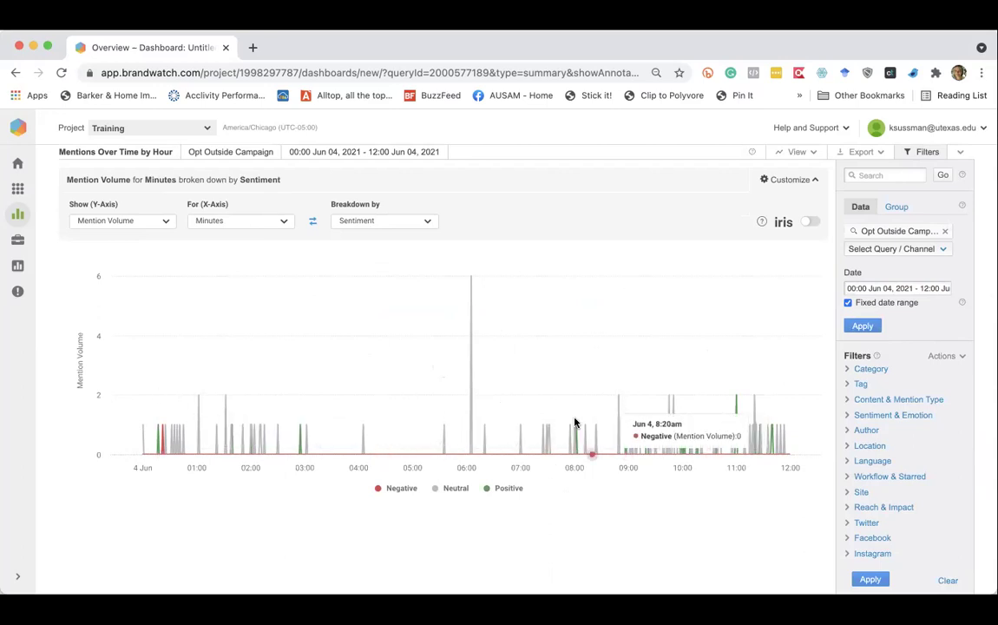
{"action": "scroll", "coordinate": [791, 383], "scroll_direction": "down", "scroll_amount": 4}
{"action": "scroll", "coordinate": [795, 331], "scroll_direction": "up", "scroll_amount": 2}
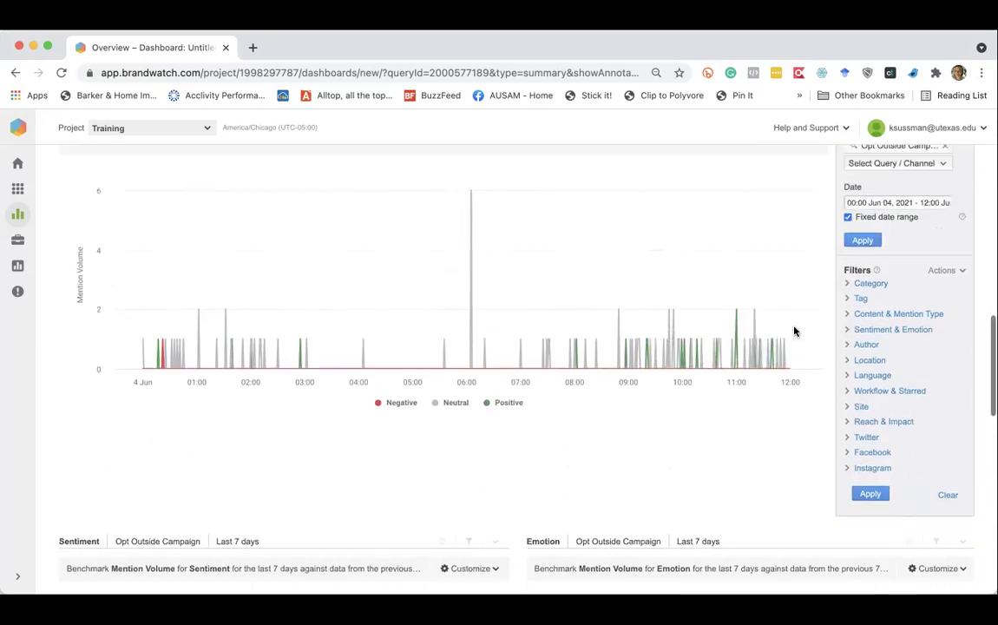
{"action": "scroll", "coordinate": [794, 330], "scroll_direction": "up", "scroll_amount": 2}
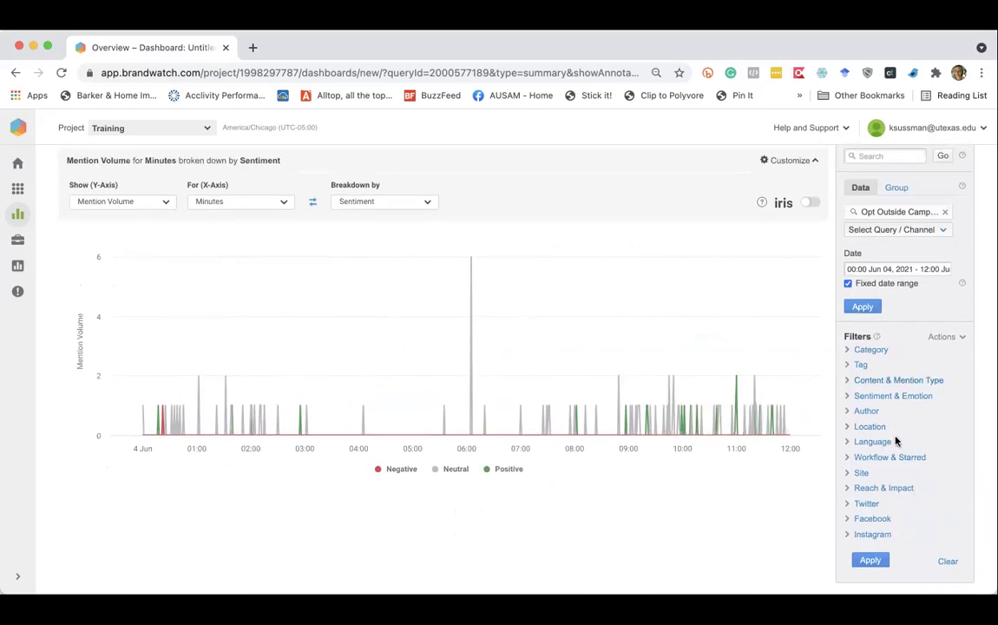
Step: Filter the chart to Original Post mentions only
{"action": "left_click", "coordinate": [848, 383]}
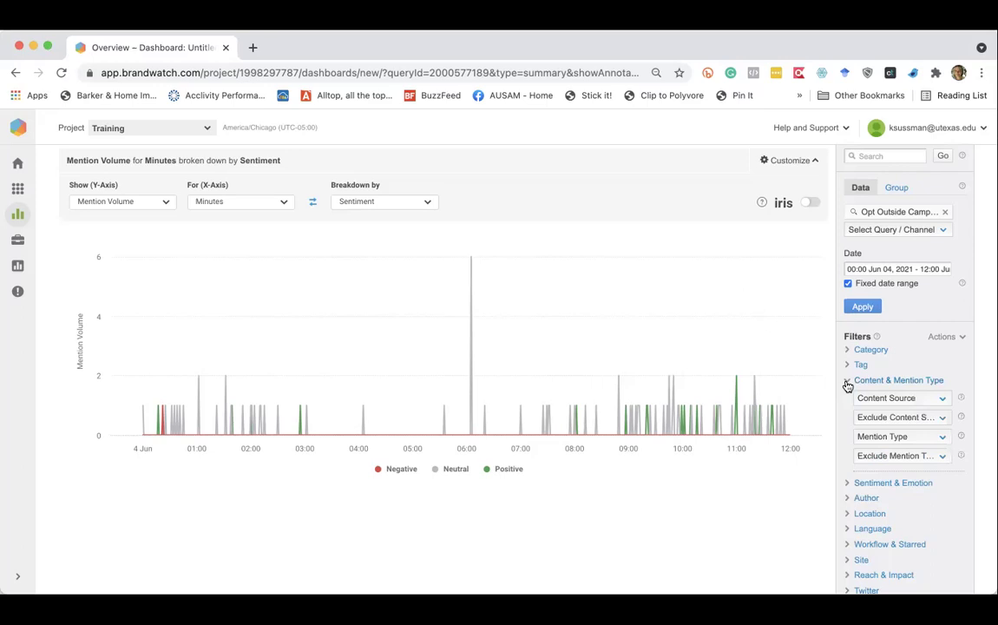
{"action": "left_click", "coordinate": [919, 437]}
{"action": "left_click", "coordinate": [911, 452]}
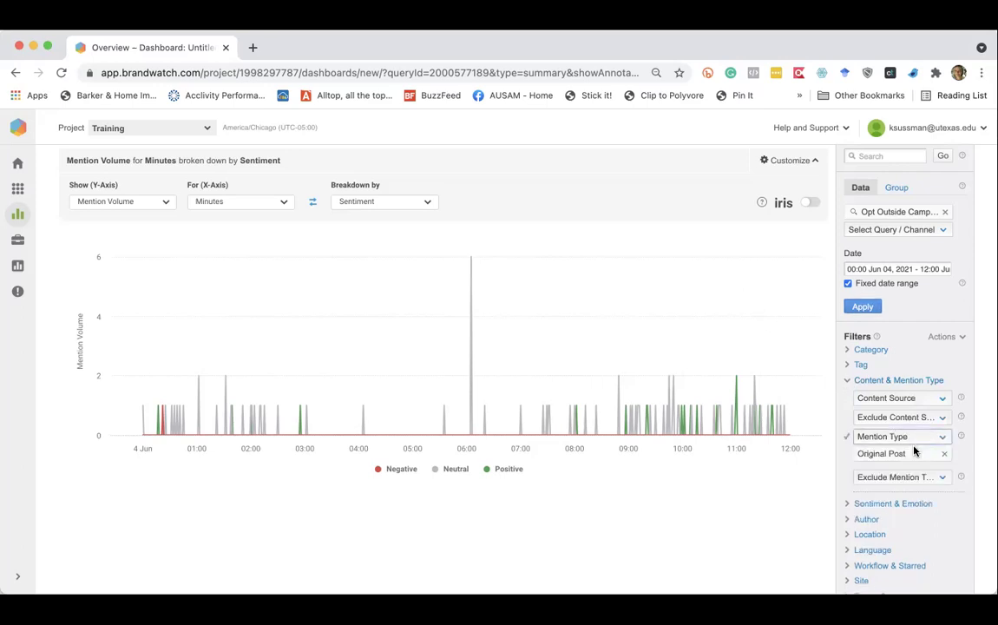
{"action": "left_click", "coordinate": [864, 308]}
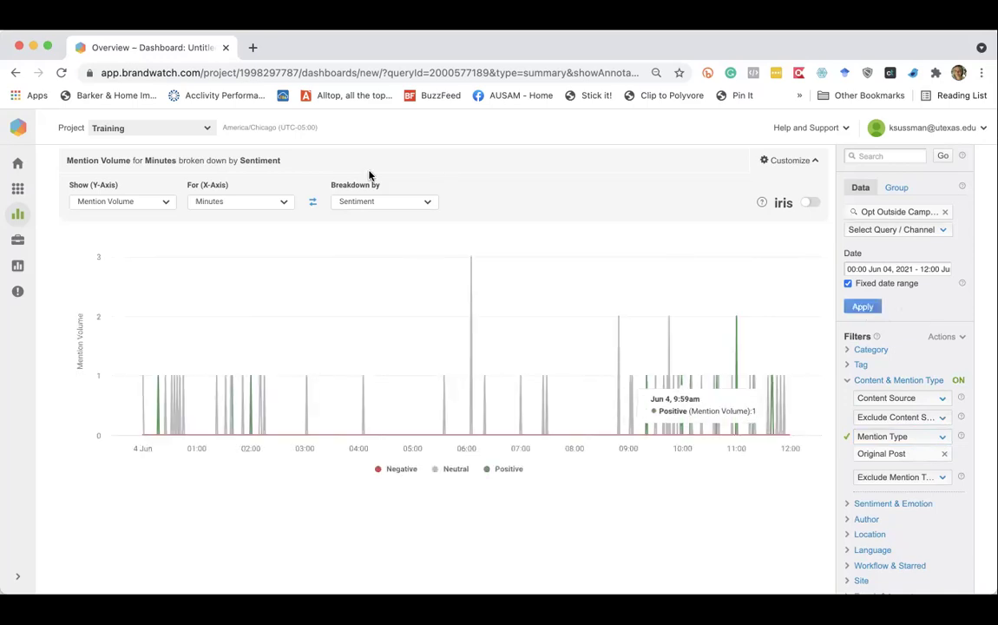
Step: Change the x-axis from Minutes to Hours and review the hourly sentiment chart
{"action": "left_click", "coordinate": [253, 200]}
{"action": "scroll", "coordinate": [244, 343], "scroll_direction": "down", "scroll_amount": 3}
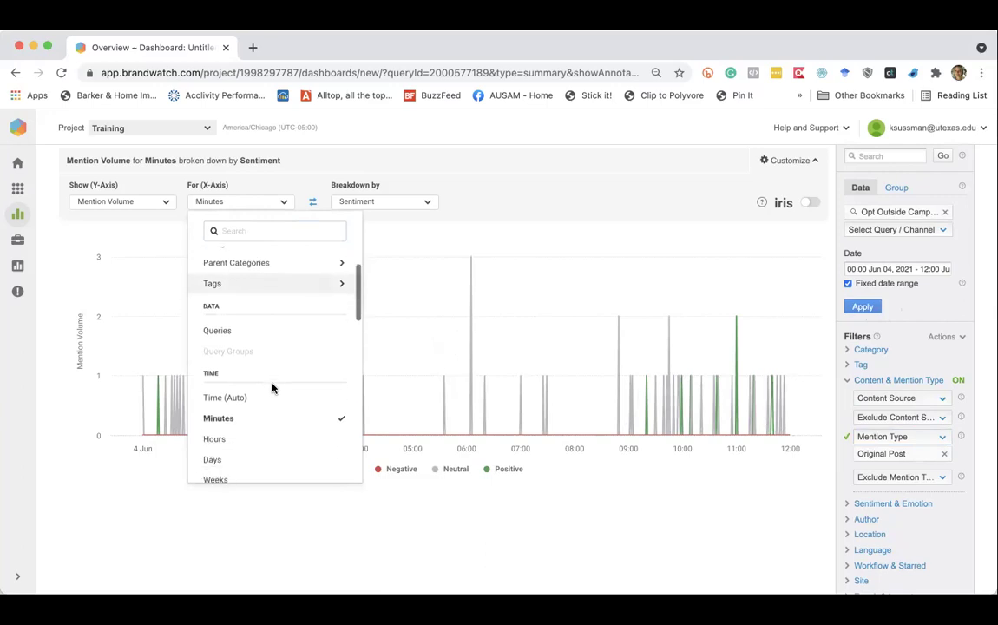
{"action": "left_click", "coordinate": [214, 414]}
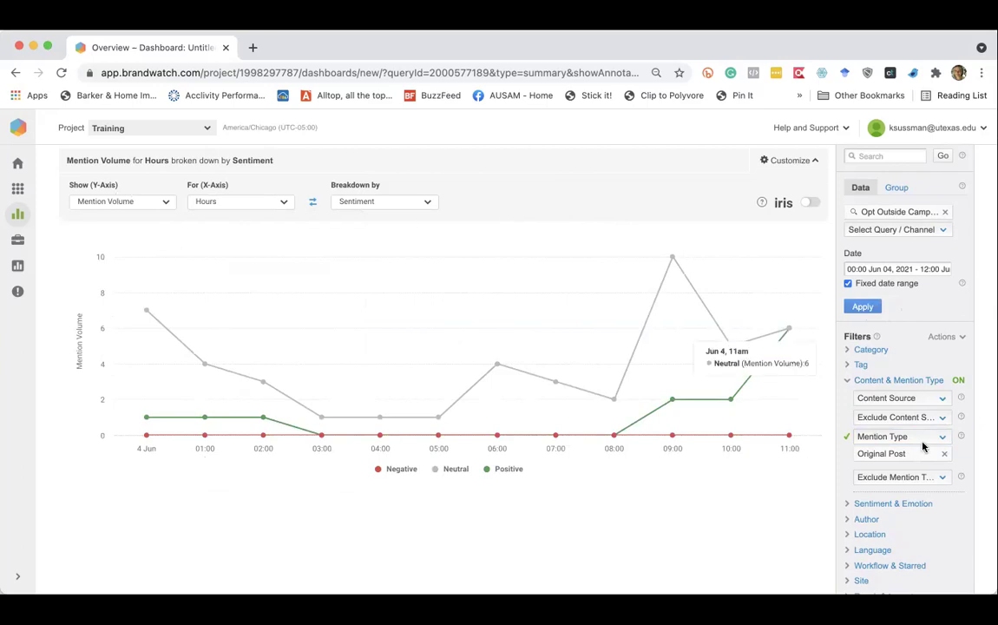
{"action": "scroll", "coordinate": [961, 474], "scroll_direction": "down", "scroll_amount": 3}
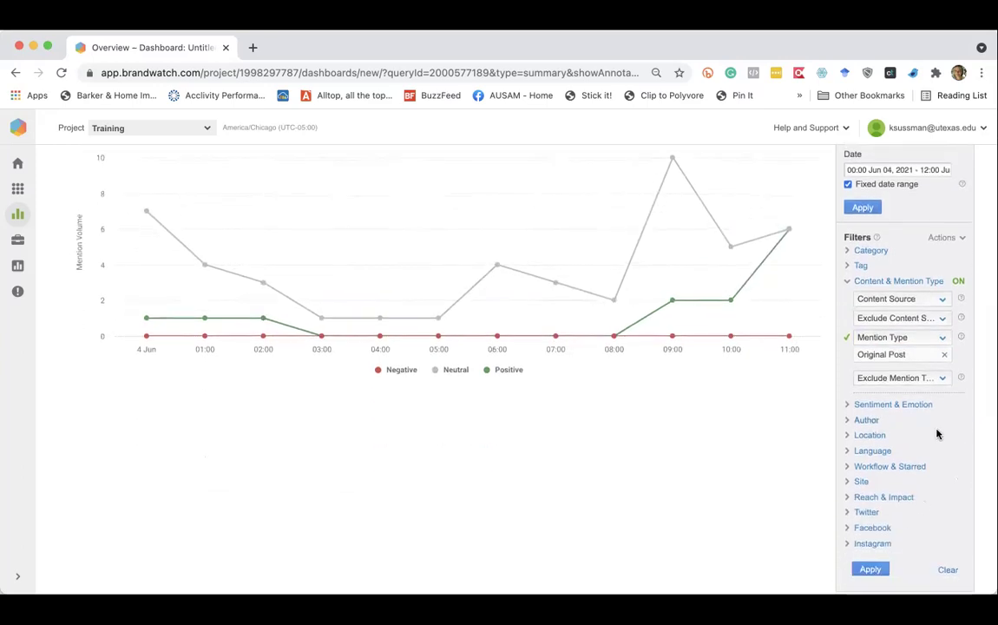
{"action": "scroll", "coordinate": [937, 434], "scroll_direction": "down", "scroll_amount": 1}
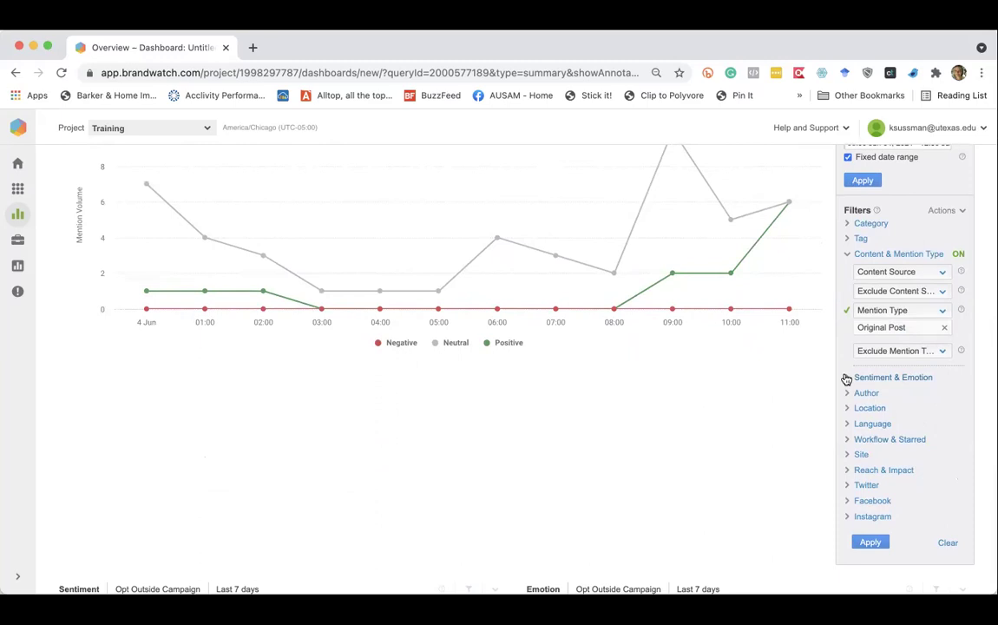
{"action": "scroll", "coordinate": [647, 429], "scroll_direction": "up", "scroll_amount": 2}
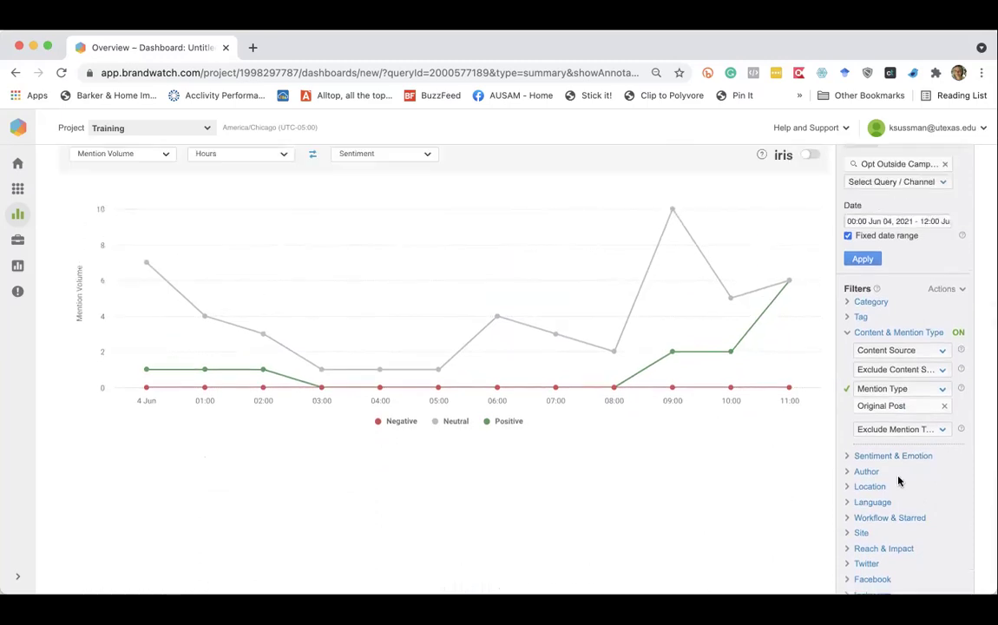
{"action": "scroll", "coordinate": [900, 479], "scroll_direction": "down", "scroll_amount": 1}
{"action": "scroll", "coordinate": [903, 478], "scroll_direction": "down", "scroll_amount": 1}
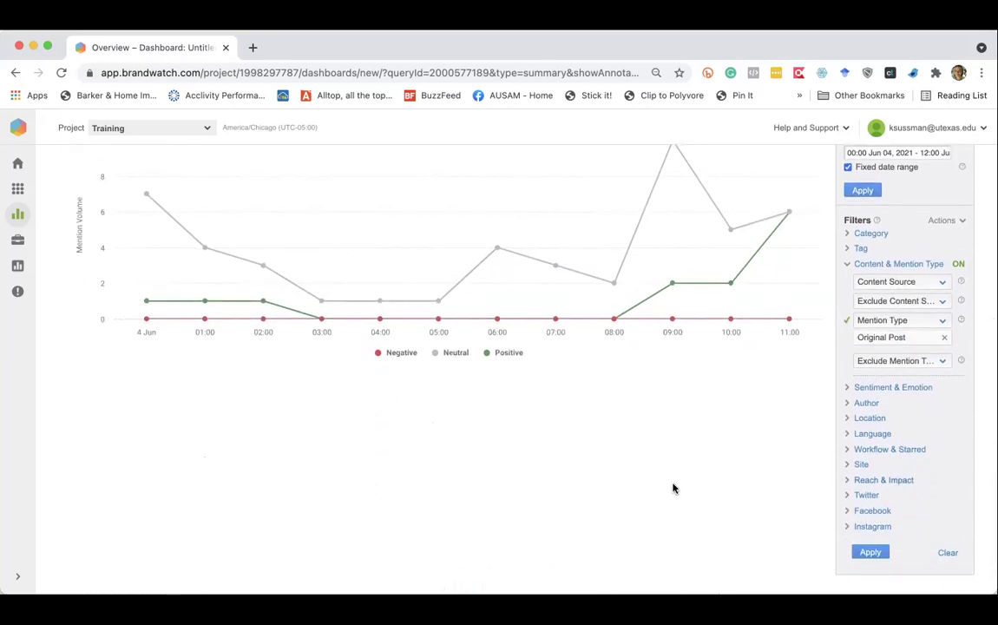
{"action": "scroll", "coordinate": [695, 461], "scroll_direction": "down", "scroll_amount": 7}
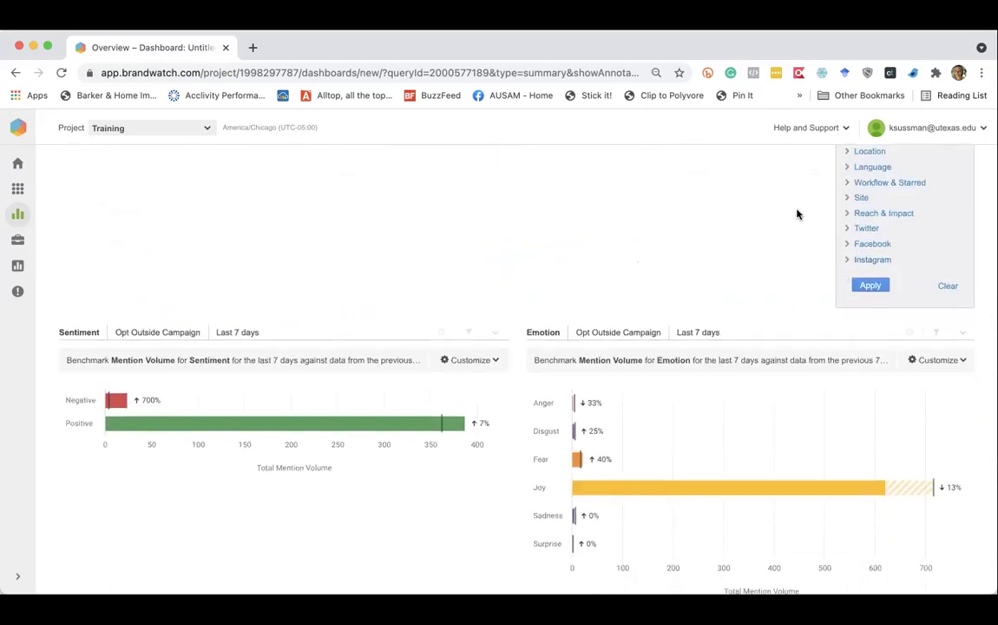
{"action": "scroll", "coordinate": [758, 246], "scroll_direction": "up", "scroll_amount": 8}
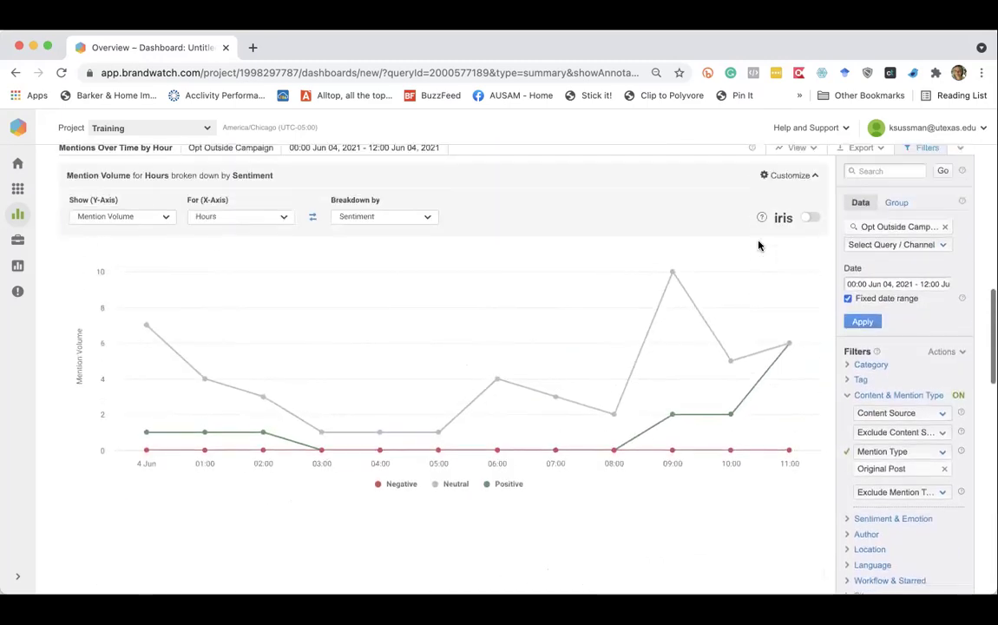
{"action": "scroll", "coordinate": [771, 176], "scroll_direction": "up", "scroll_amount": 1}
{"action": "left_click", "coordinate": [876, 168]}
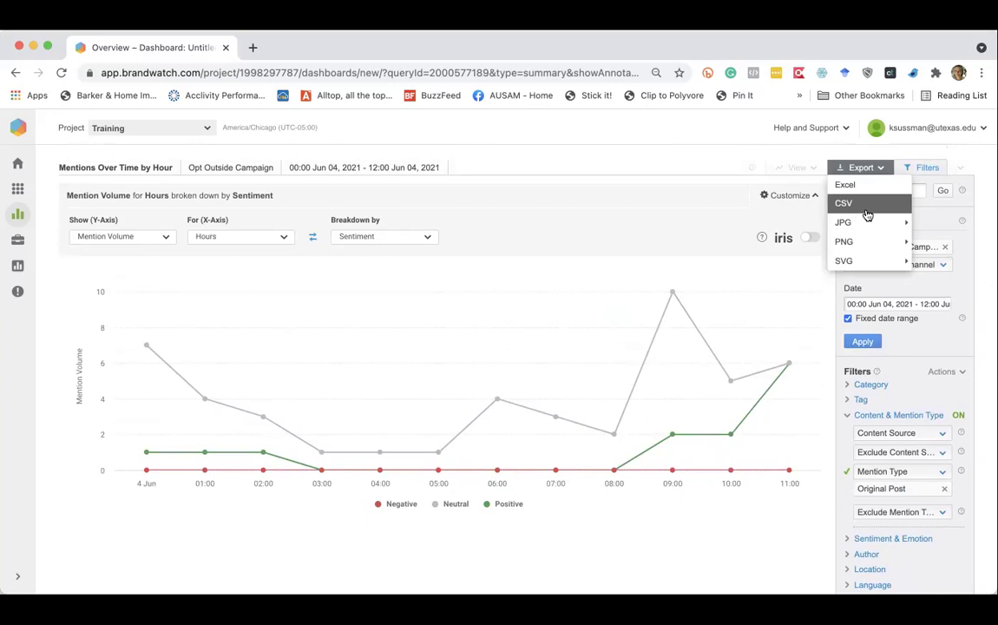
{"action": "left_click", "coordinate": [521, 182]}
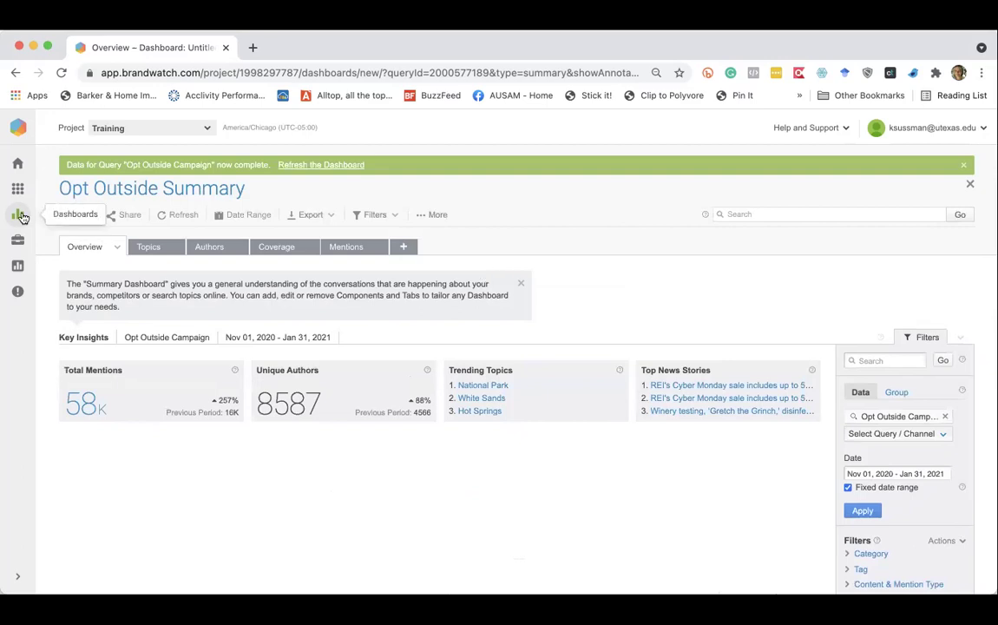
Step: Save the summary dashboard and create a new Trends dashboard using Opt Outside Campaign
{"action": "left_click", "coordinate": [21, 216]}
{"action": "left_click", "coordinate": [424, 410]}
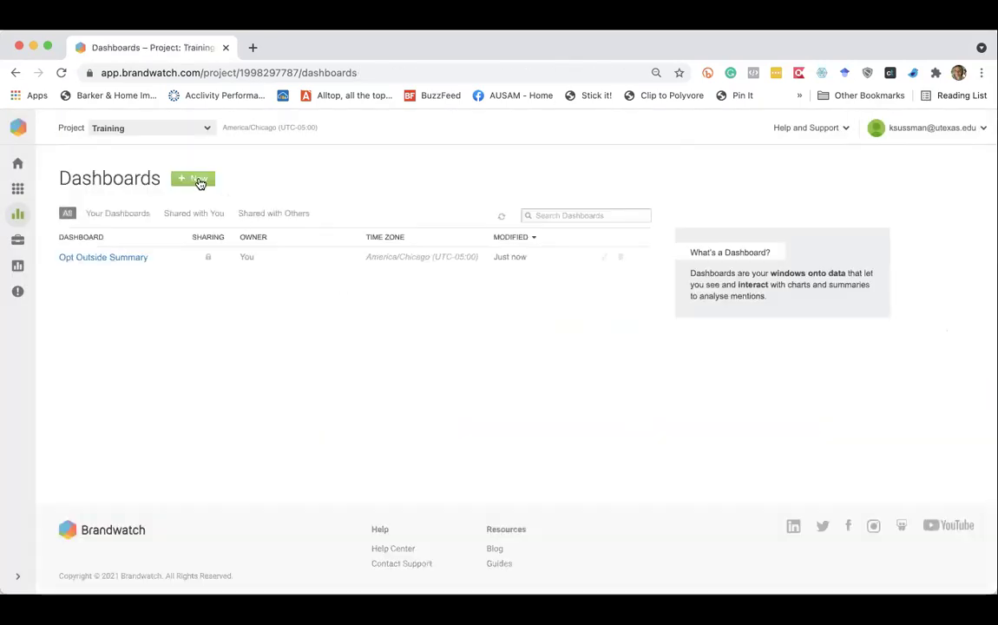
{"action": "left_click", "coordinate": [196, 180]}
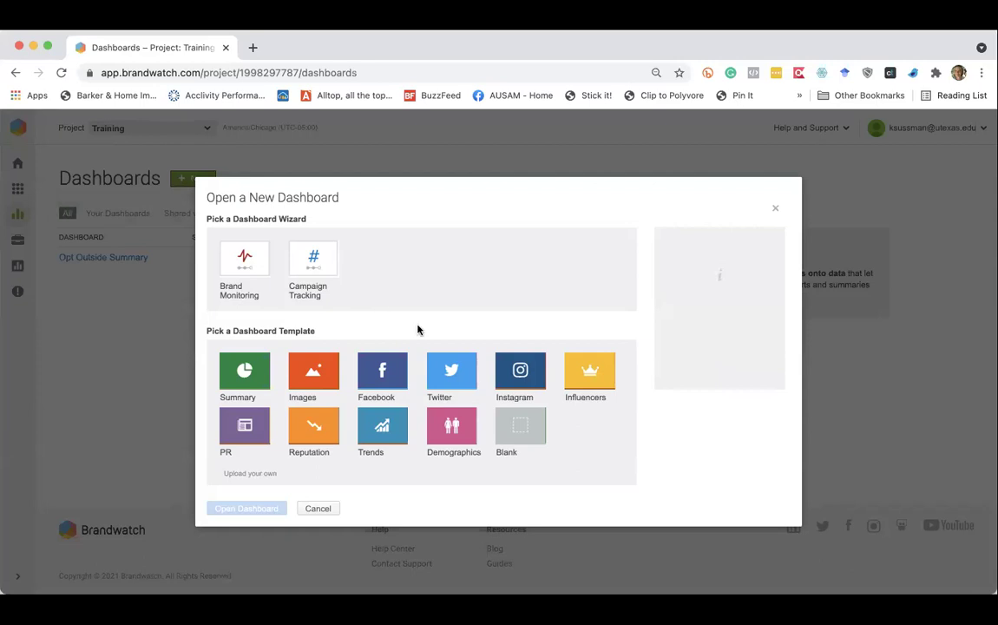
{"action": "left_click", "coordinate": [369, 437]}
{"action": "left_click", "coordinate": [301, 521]}
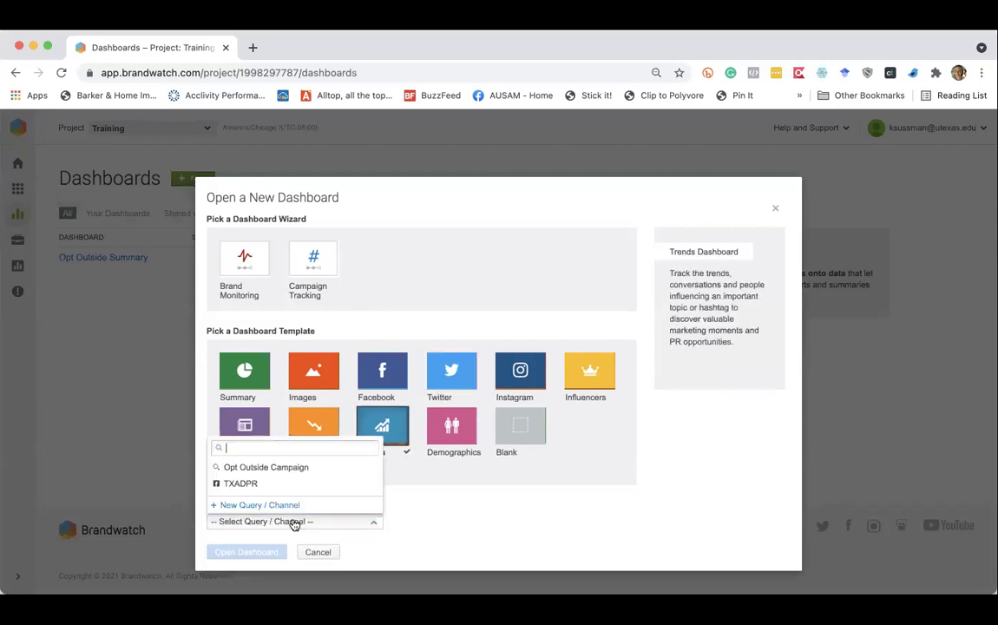
{"action": "left_click", "coordinate": [329, 468]}
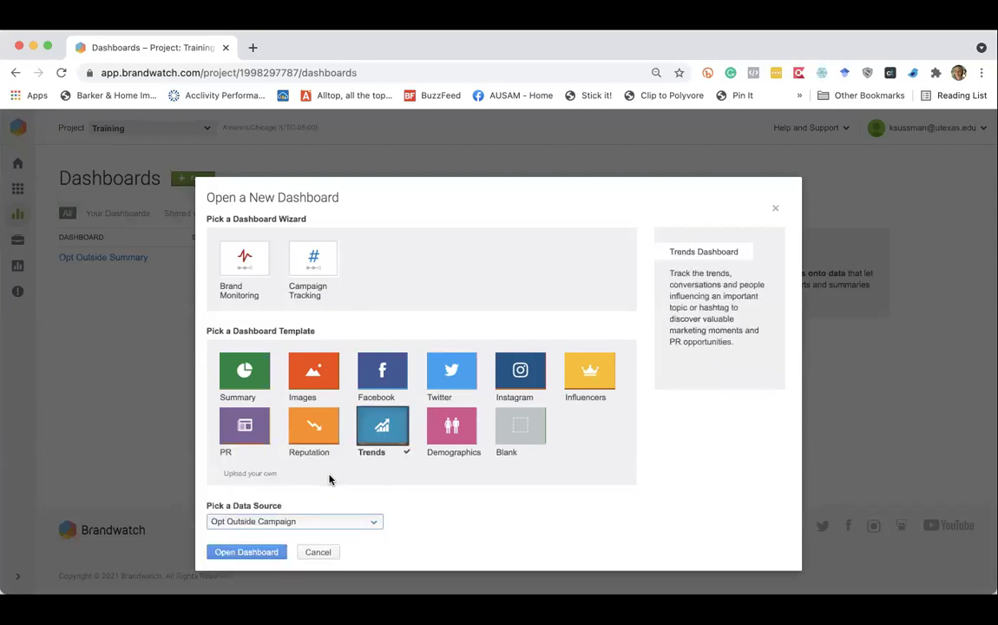
{"action": "left_click", "coordinate": [247, 553]}
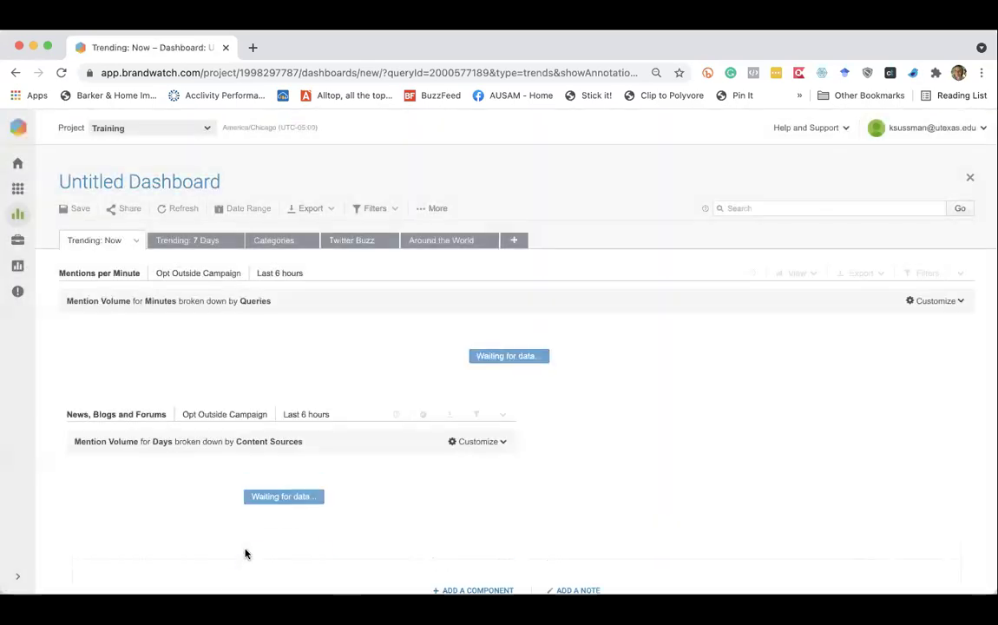
Step: Rename the new dashboard to 'Opt Outside Trends'
{"action": "left_click", "coordinate": [160, 191]}
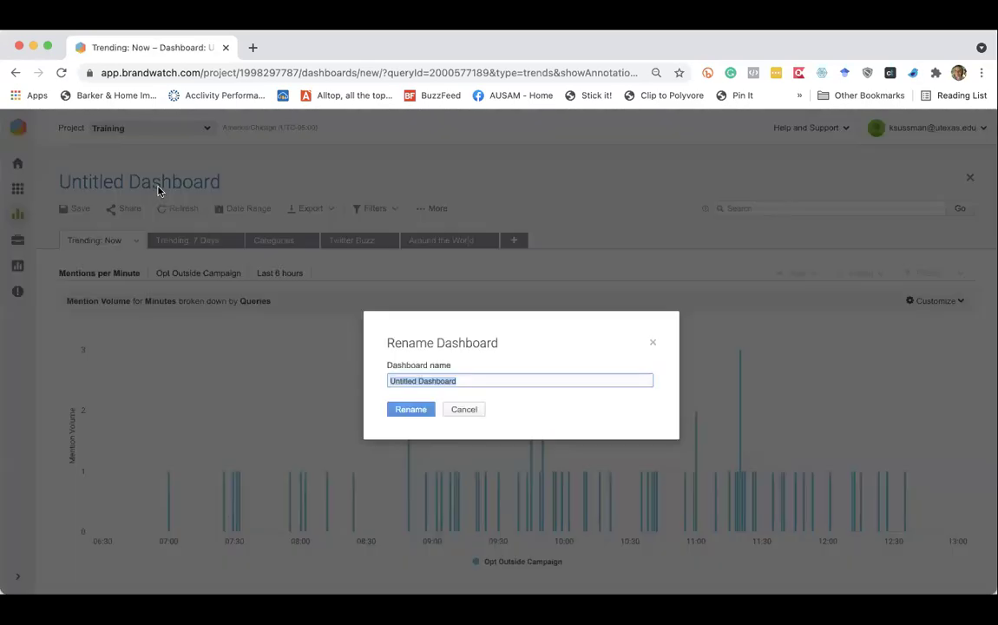
{"action": "type", "text": "Opt Outside Trends"}
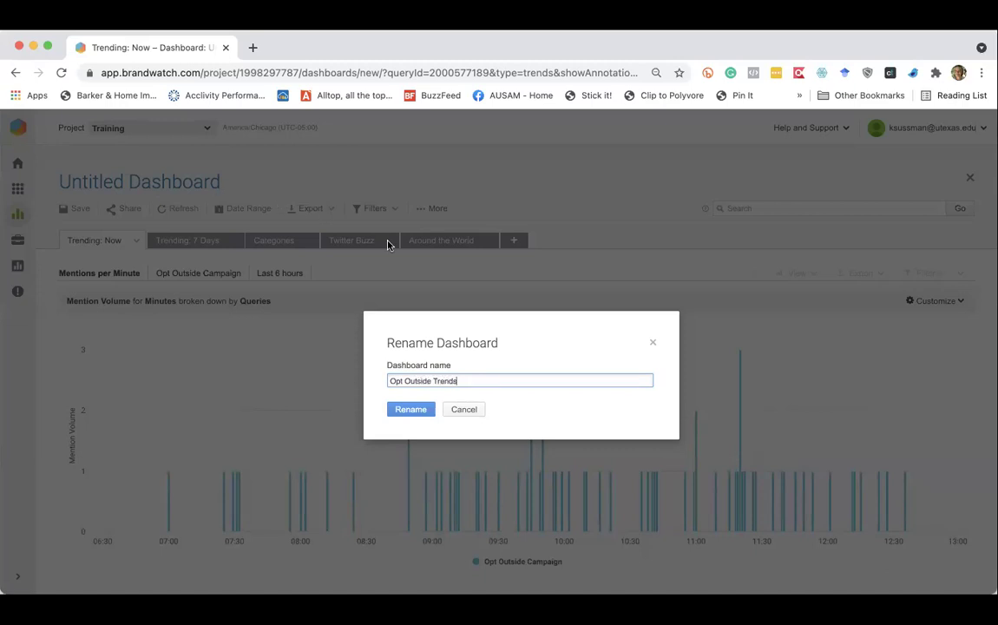
{"action": "left_click", "coordinate": [404, 410]}
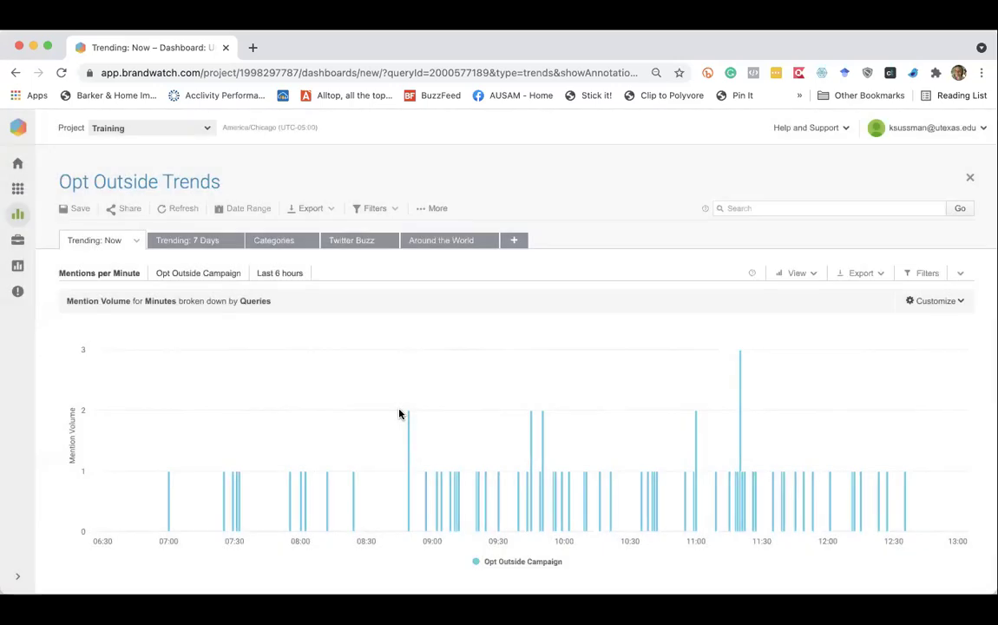
Step: Browse the Categories page, then switch to the Twitter Buzz page
{"action": "left_click", "coordinate": [273, 241]}
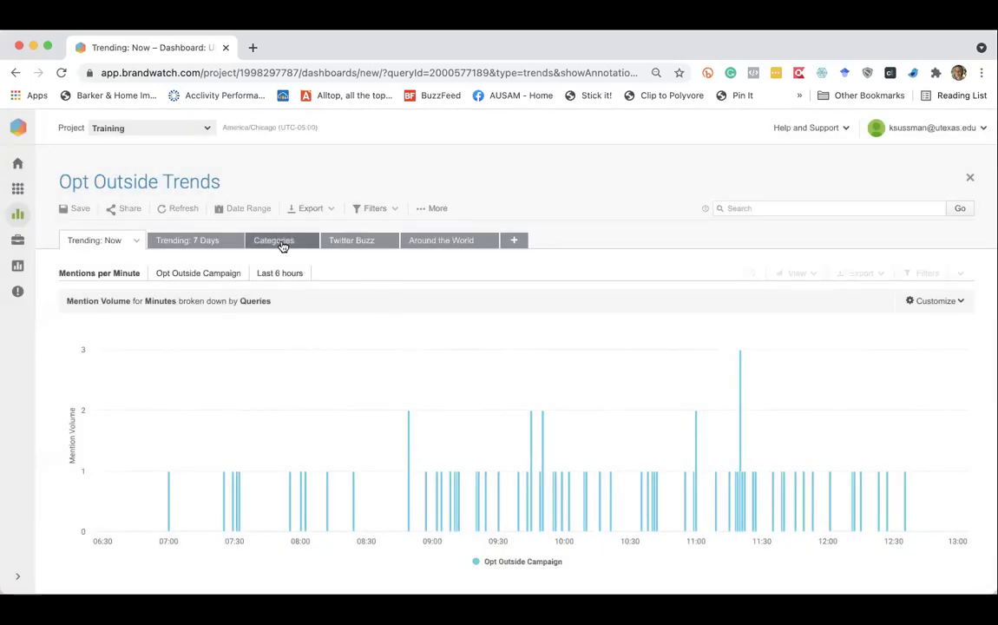
{"action": "scroll", "coordinate": [641, 279], "scroll_direction": "down", "scroll_amount": 1}
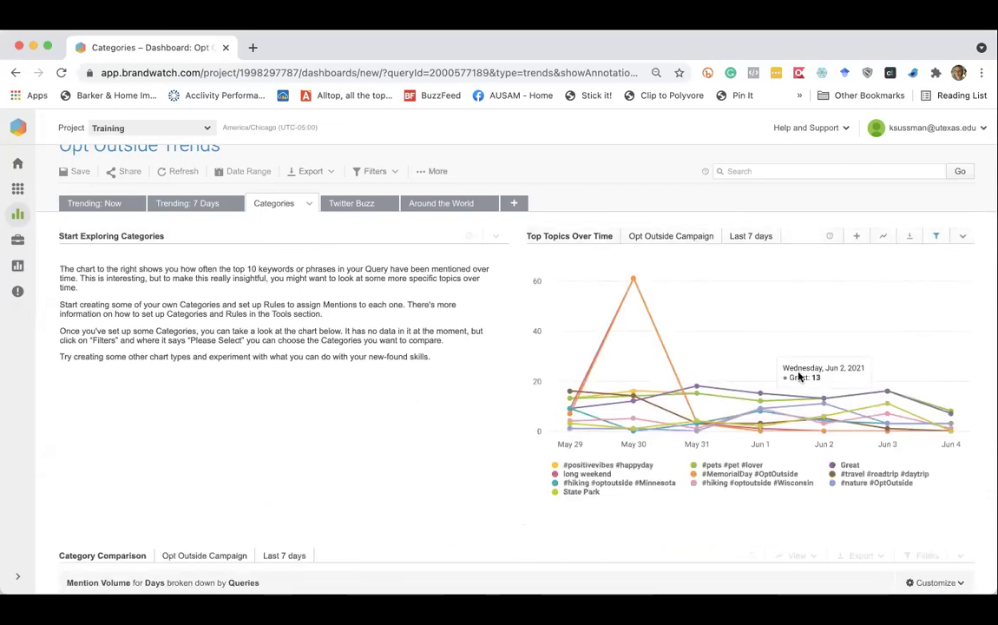
{"action": "scroll", "coordinate": [719, 512], "scroll_direction": "down", "scroll_amount": 2}
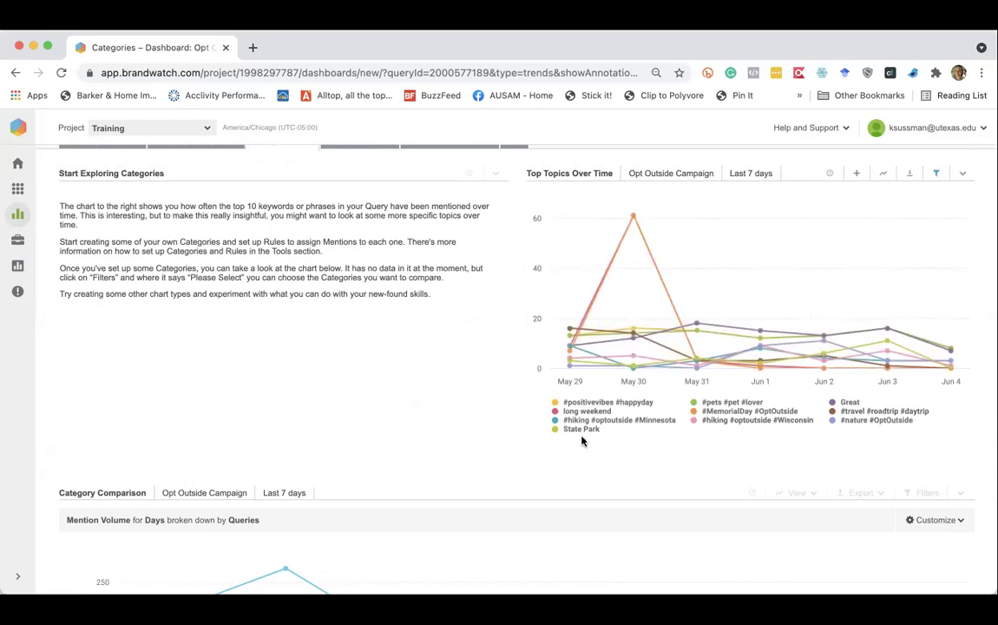
{"action": "scroll", "coordinate": [464, 385], "scroll_direction": "down", "scroll_amount": 3}
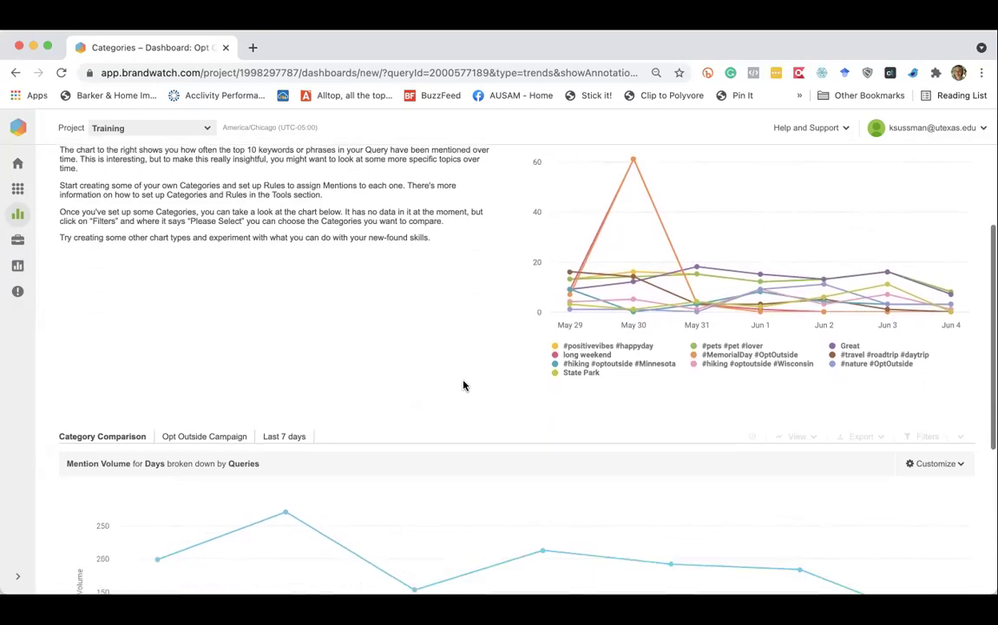
{"action": "scroll", "coordinate": [530, 346], "scroll_direction": "up", "scroll_amount": 5}
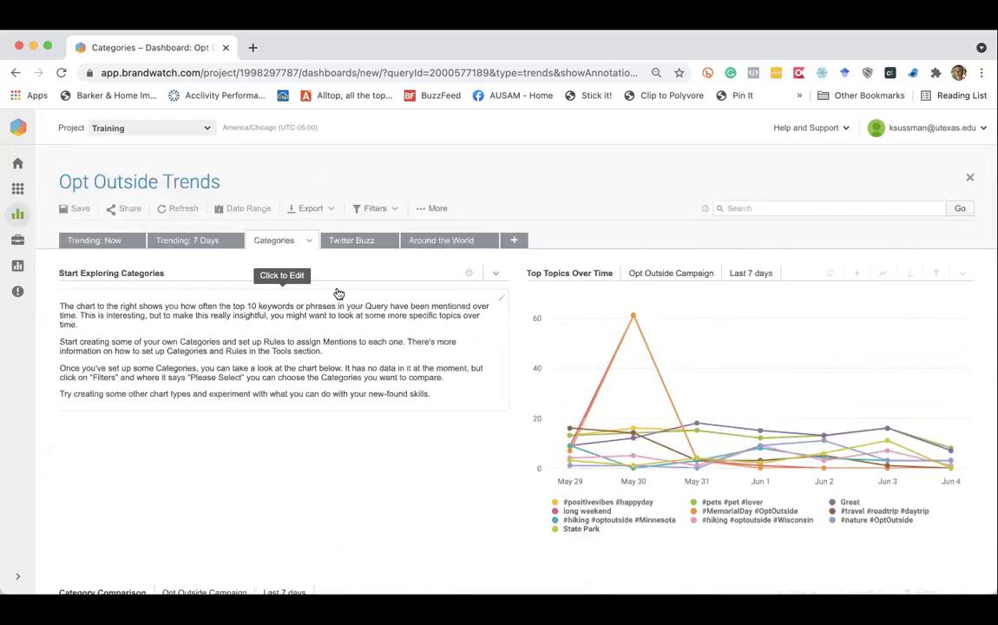
{"action": "left_click", "coordinate": [353, 242]}
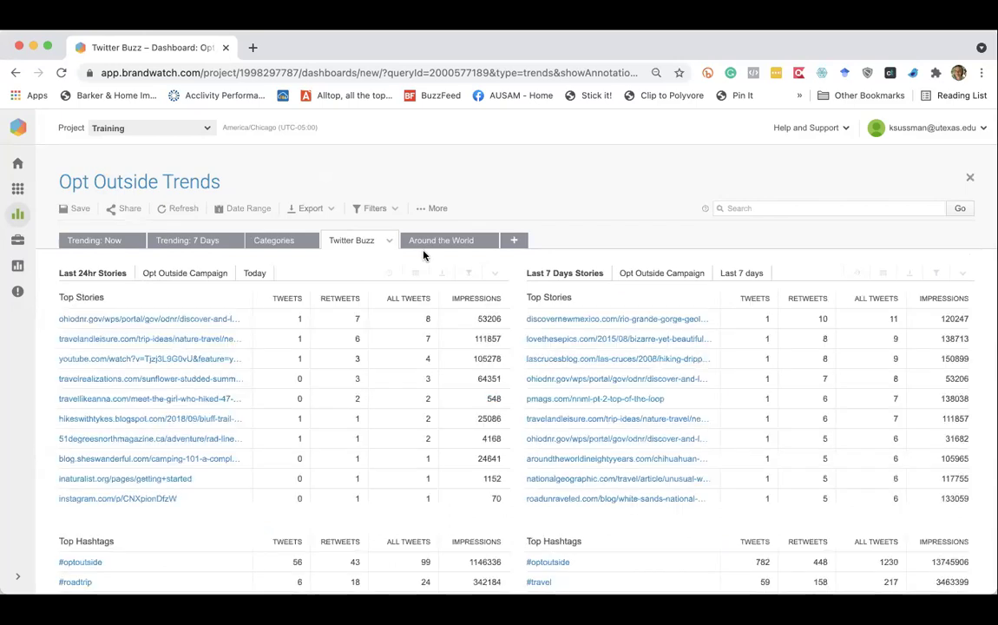
Step: Scroll through the top stories, hashtags, tweeters and emoji tables, then back up
{"action": "scroll", "coordinate": [598, 217], "scroll_direction": "down", "scroll_amount": 2}
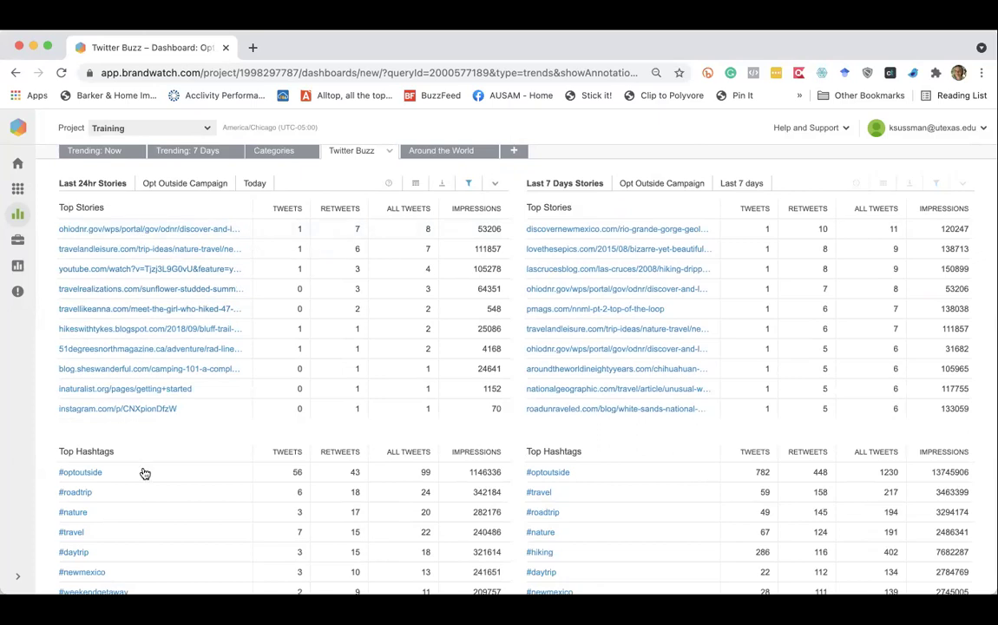
{"action": "scroll", "coordinate": [207, 353], "scroll_direction": "down", "scroll_amount": 3}
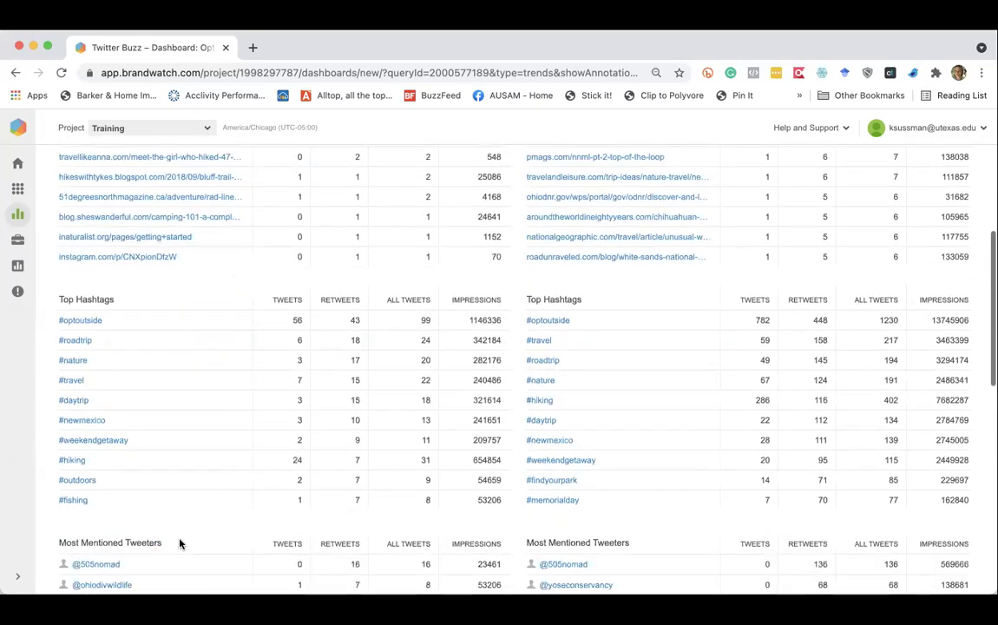
{"action": "scroll", "coordinate": [196, 436], "scroll_direction": "down", "scroll_amount": 6}
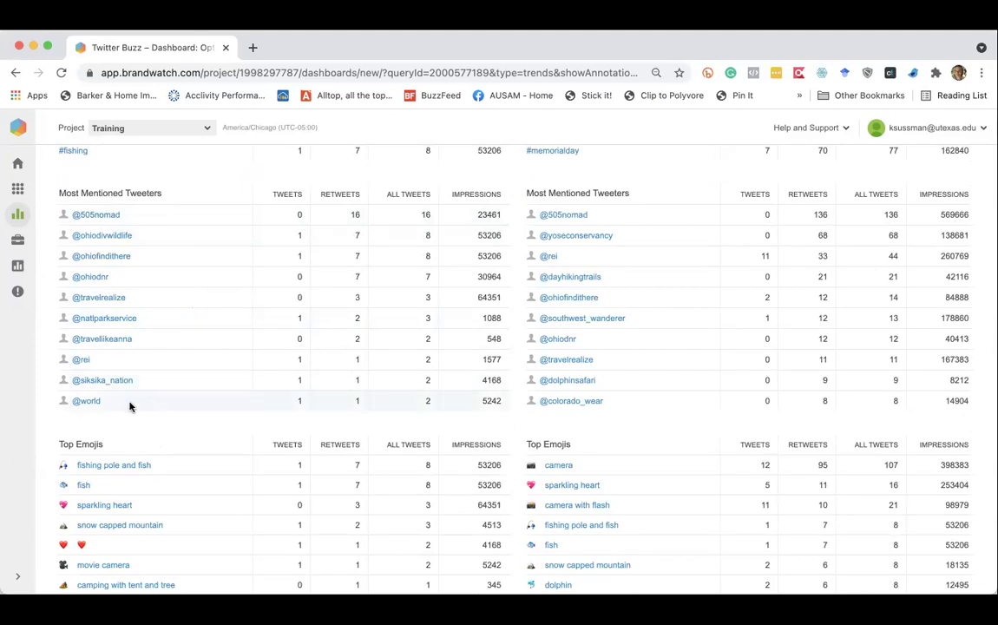
{"action": "scroll", "coordinate": [334, 290], "scroll_direction": "down", "scroll_amount": 4}
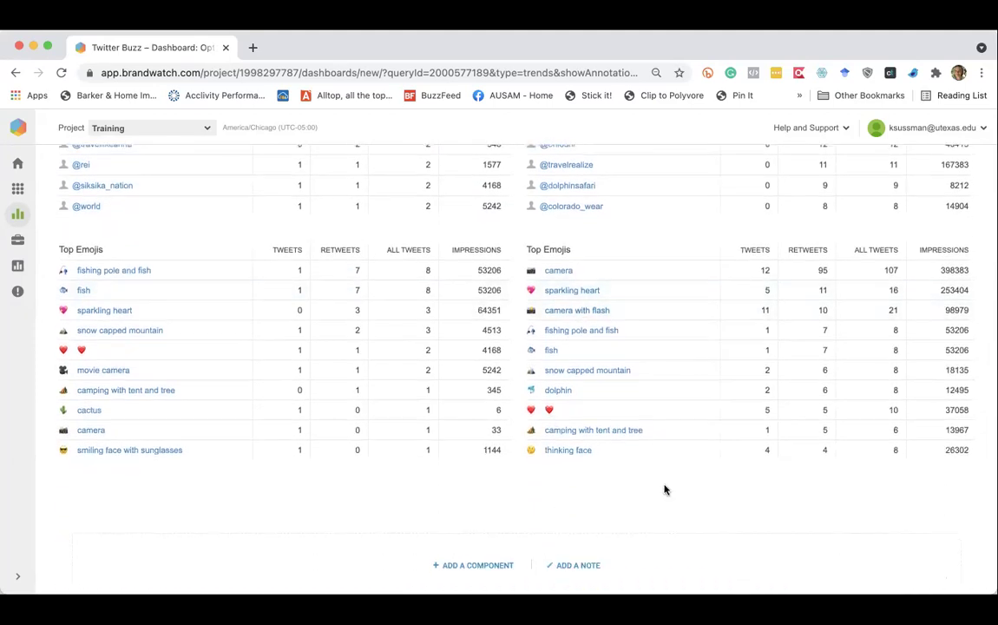
{"action": "scroll", "coordinate": [664, 488], "scroll_direction": "up", "scroll_amount": 10}
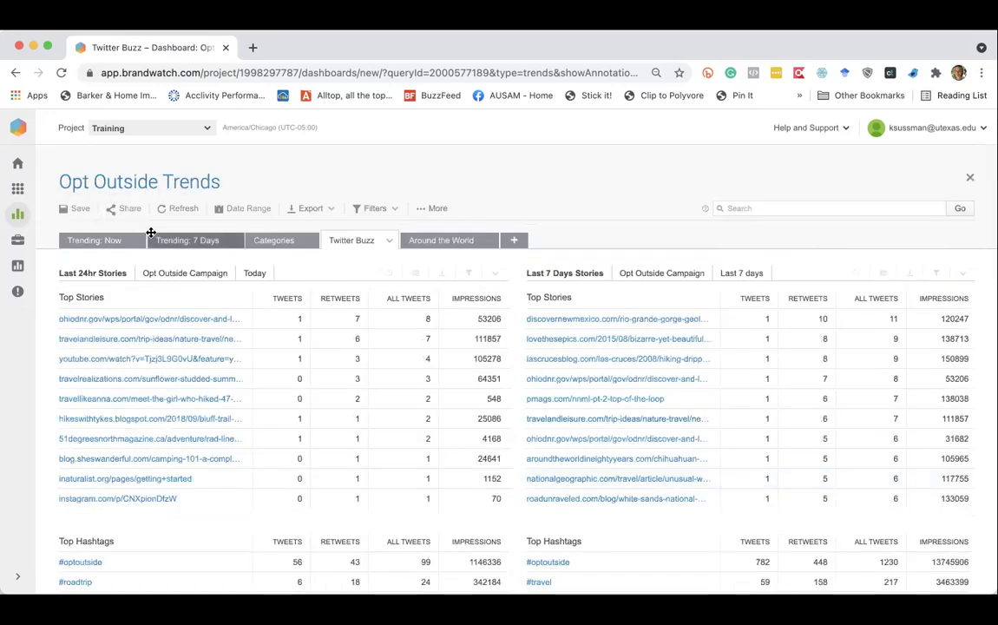
Step: Switch to the Around the World page and look over its Mentions by Region chart
{"action": "left_click", "coordinate": [443, 239]}
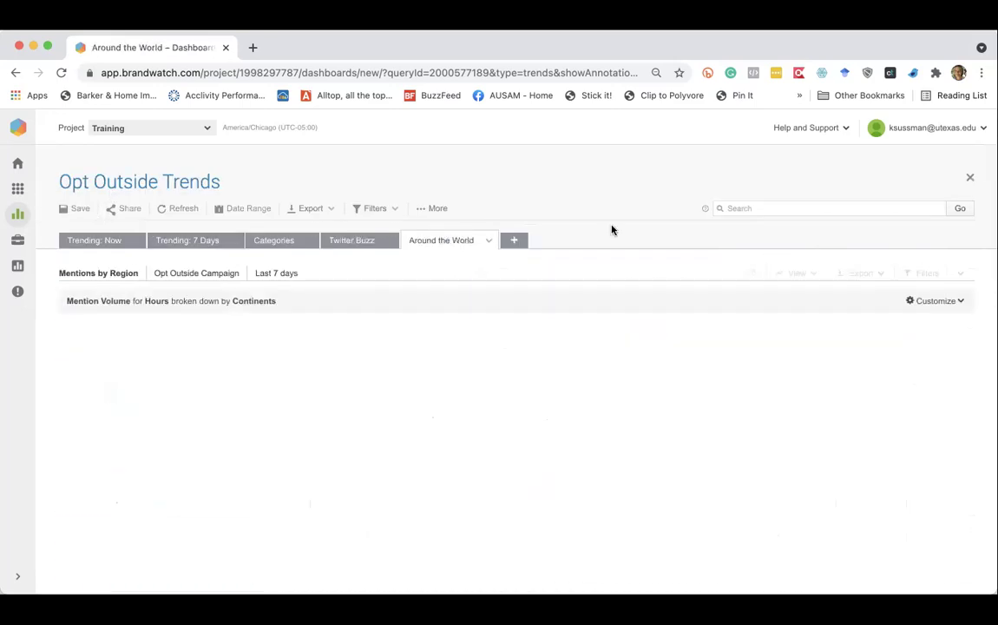
{"action": "scroll", "coordinate": [612, 229], "scroll_direction": "down", "scroll_amount": 2}
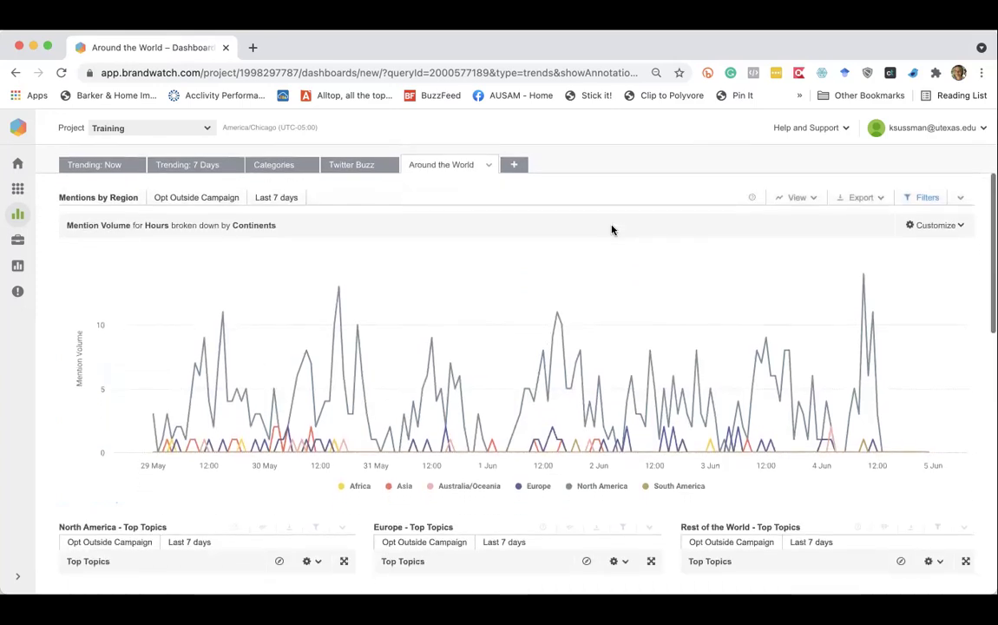
{"action": "scroll", "coordinate": [612, 230], "scroll_direction": "down", "scroll_amount": 2}
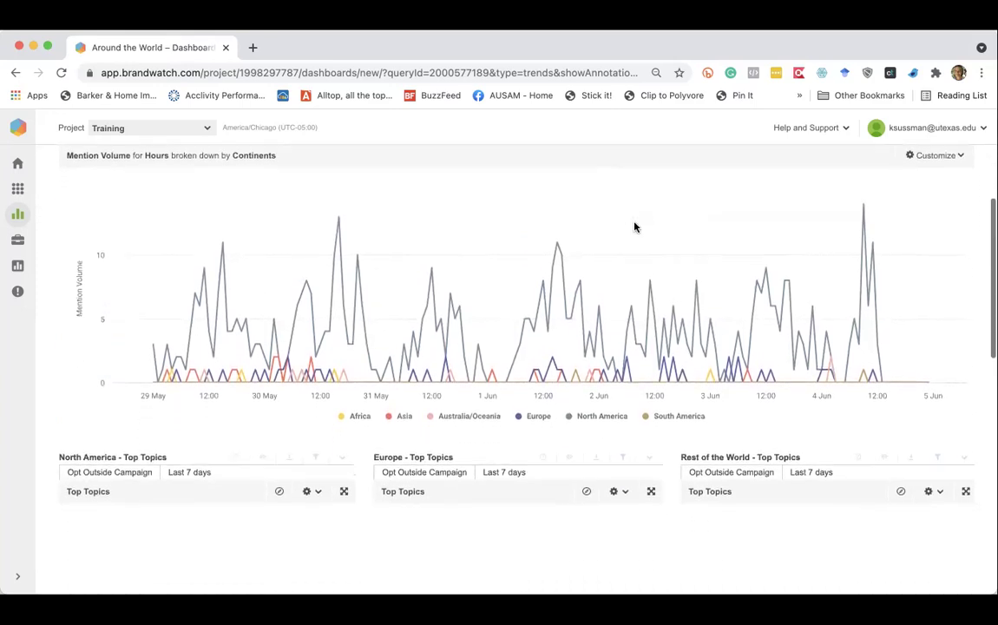
{"action": "scroll", "coordinate": [720, 310], "scroll_direction": "up", "scroll_amount": 4}
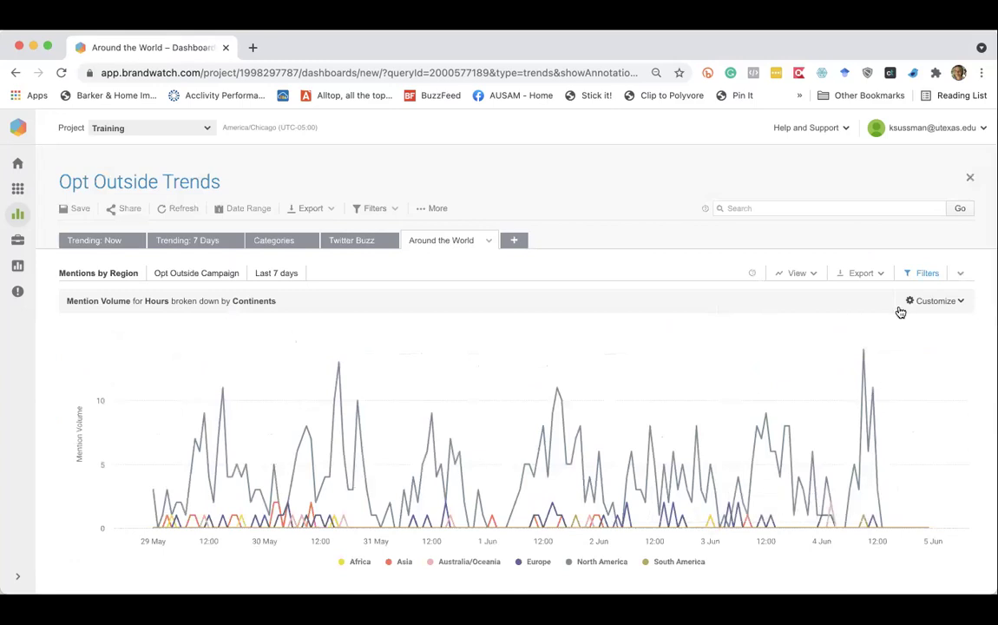
Step: Change the Mentions by Region chart to a stacked bar chart
{"action": "left_click", "coordinate": [927, 305]}
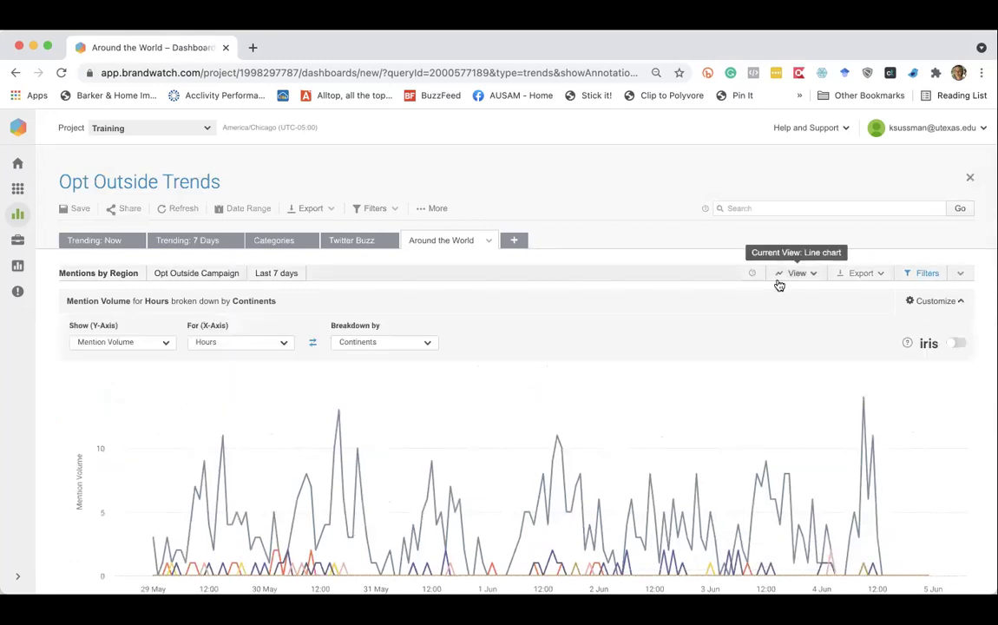
{"action": "left_click", "coordinate": [792, 274]}
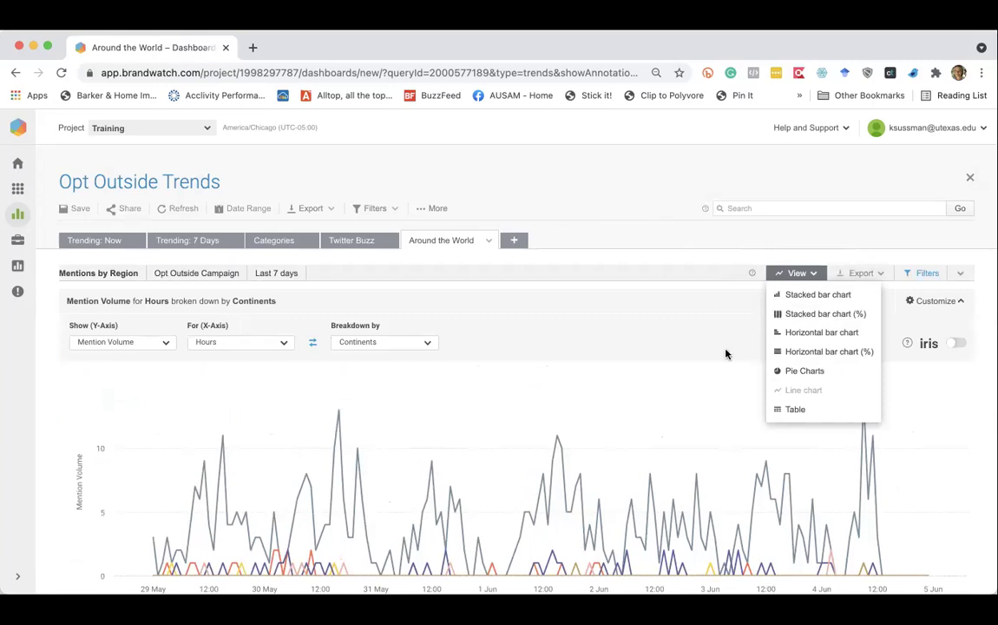
{"action": "left_click", "coordinate": [848, 301]}
{"action": "scroll", "coordinate": [712, 299], "scroll_direction": "down", "scroll_amount": 3}
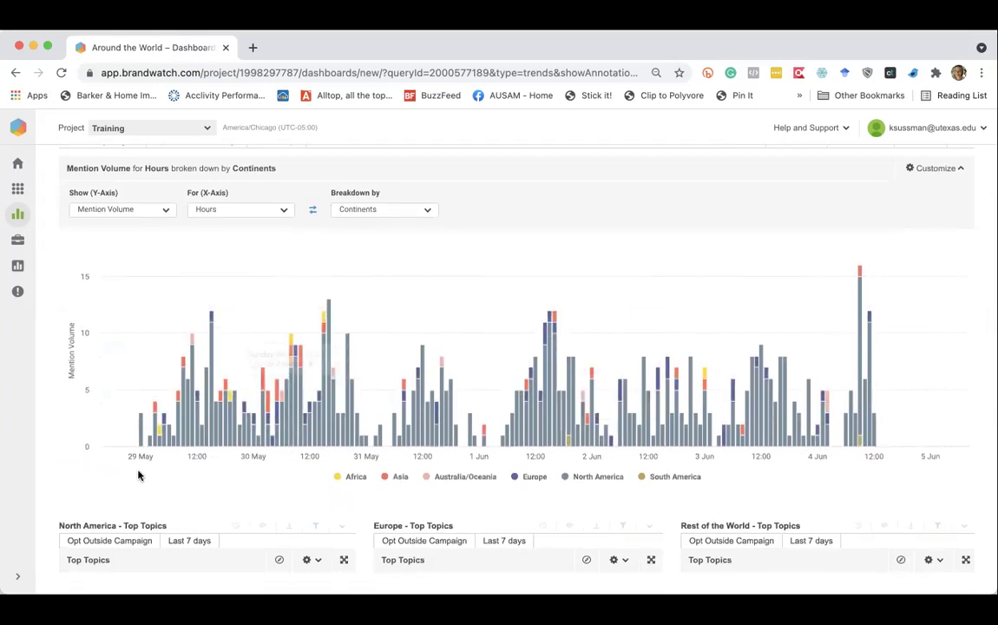
{"action": "scroll", "coordinate": [447, 352], "scroll_direction": "up", "scroll_amount": 3}
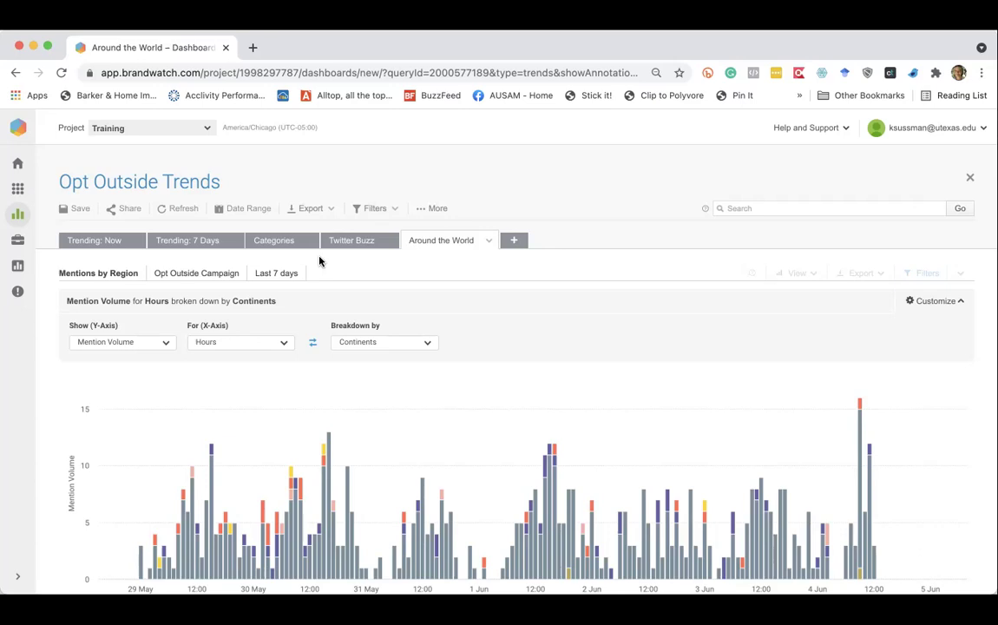
Step: Go to Data Downloads in the Tools menu, saving the Opt Outside Trends dashboard
{"action": "mouse_move", "coordinate": [21, 235]}
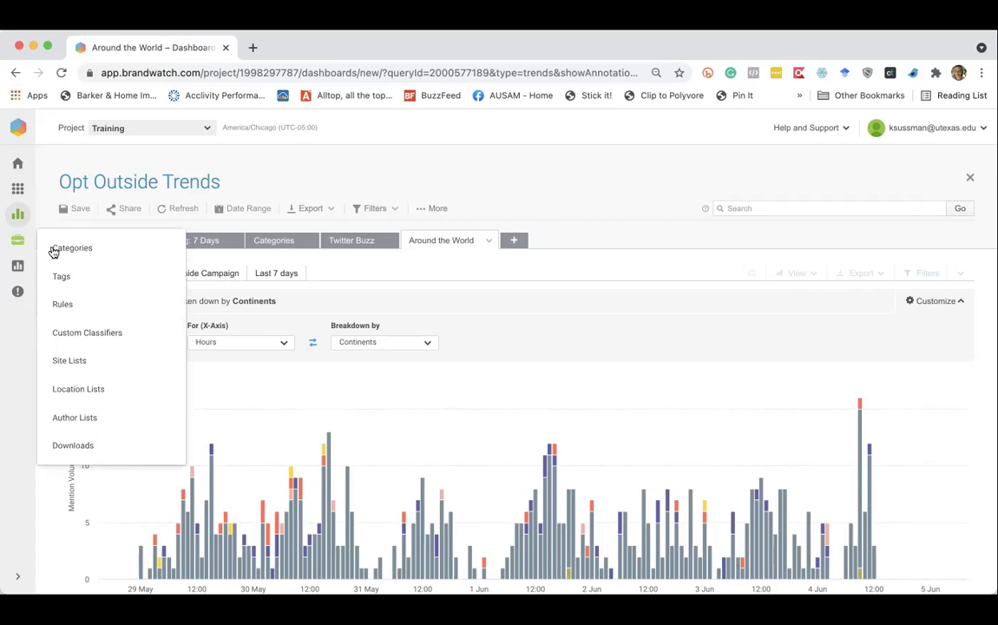
{"action": "mouse_move", "coordinate": [19, 269]}
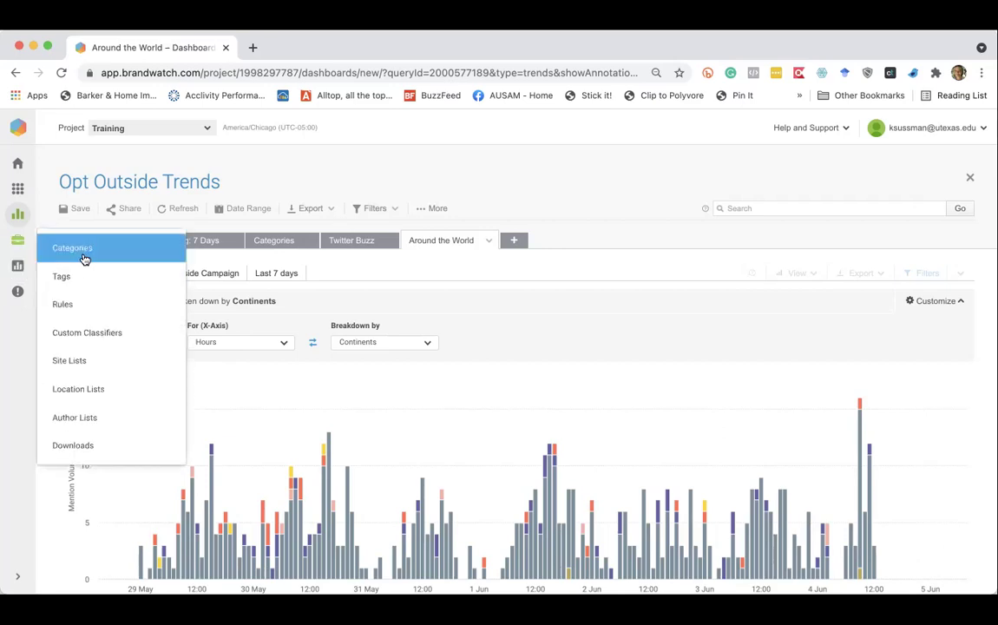
{"action": "left_click", "coordinate": [125, 449]}
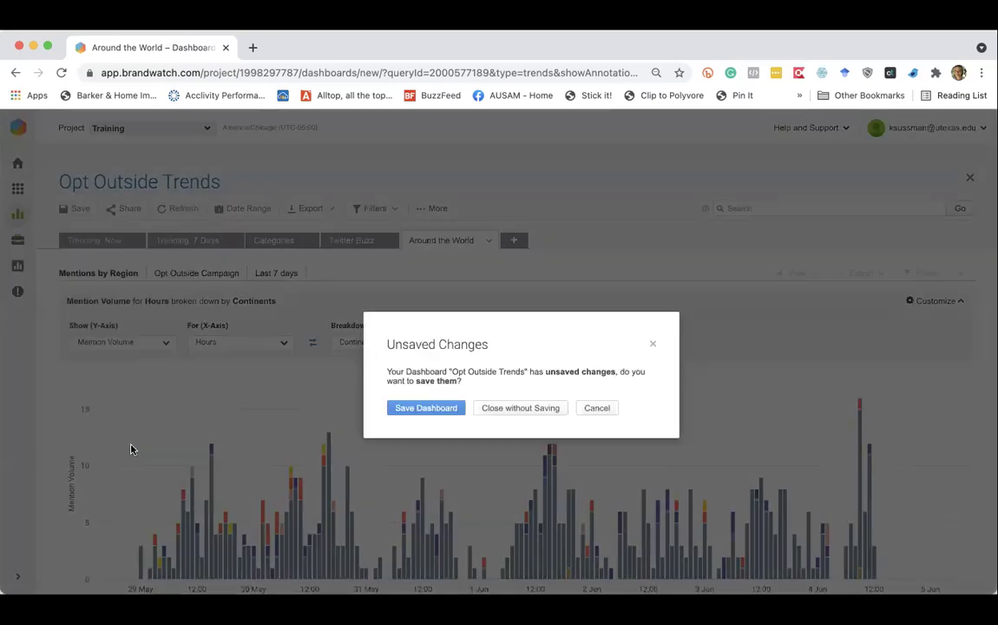
{"action": "left_click", "coordinate": [419, 409]}
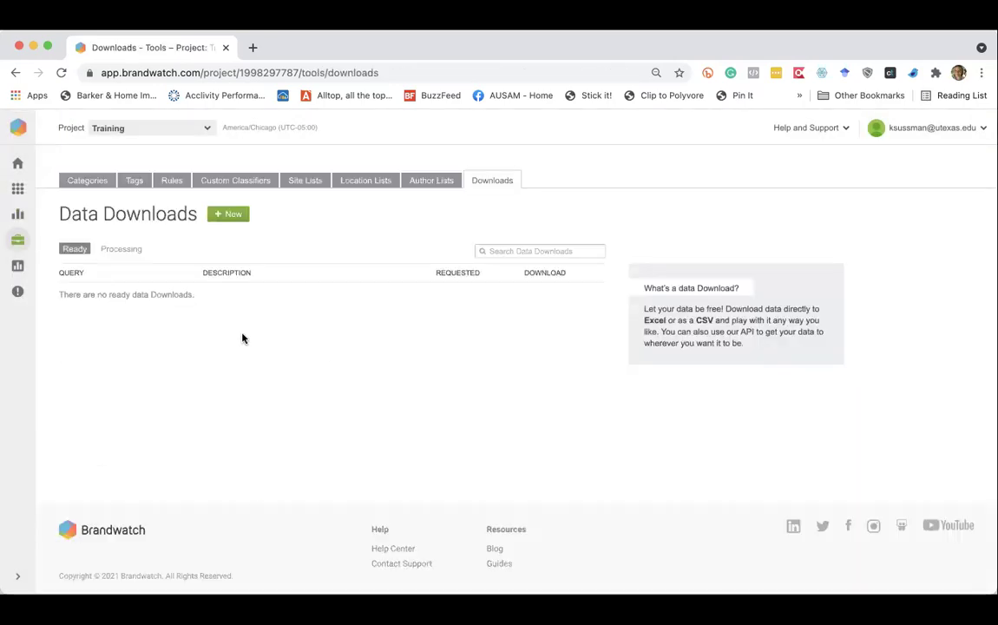
Step: Request a last-7-days raw data download of the Opt Outside Campaign query
{"action": "left_click", "coordinate": [233, 215]}
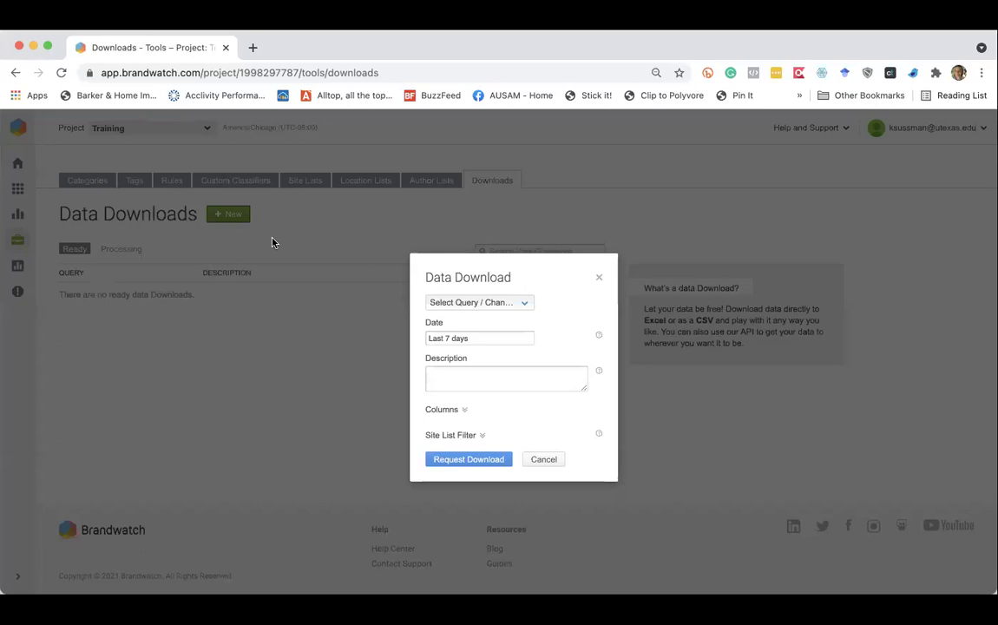
{"action": "left_click", "coordinate": [492, 303]}
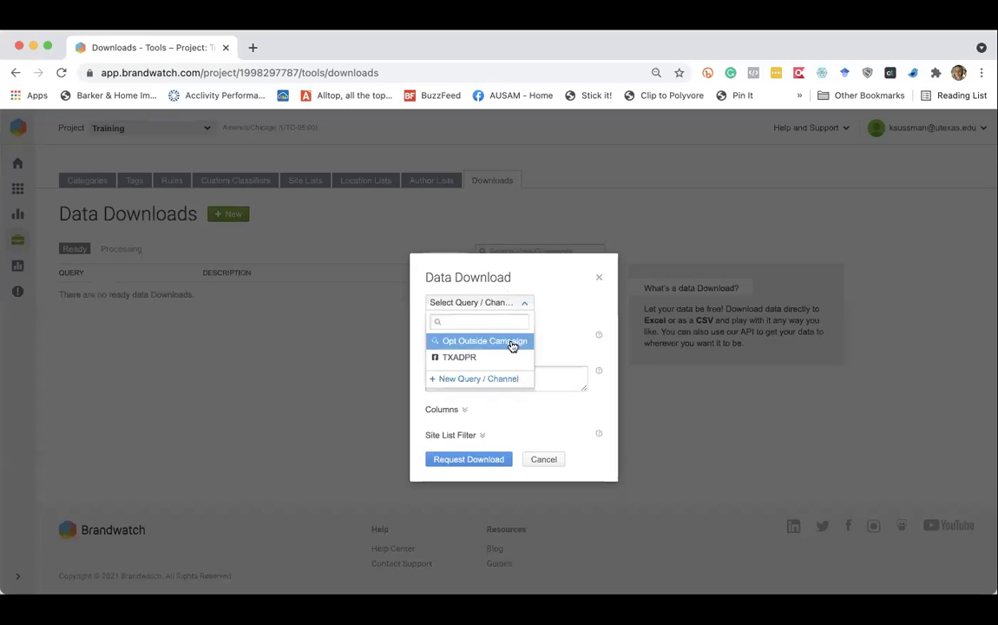
{"action": "left_click", "coordinate": [510, 342]}
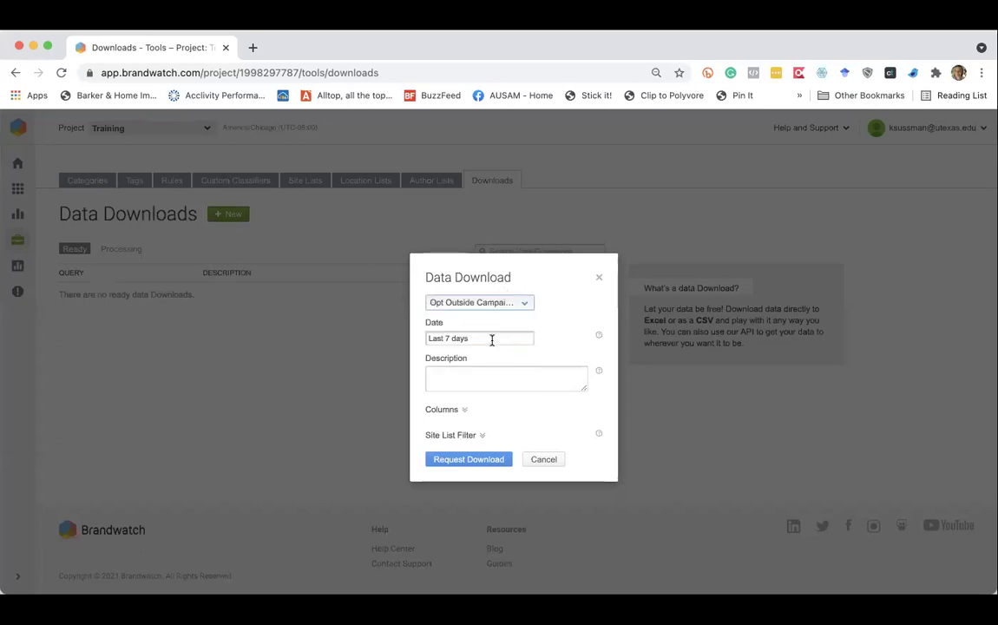
{"action": "left_click", "coordinate": [473, 459]}
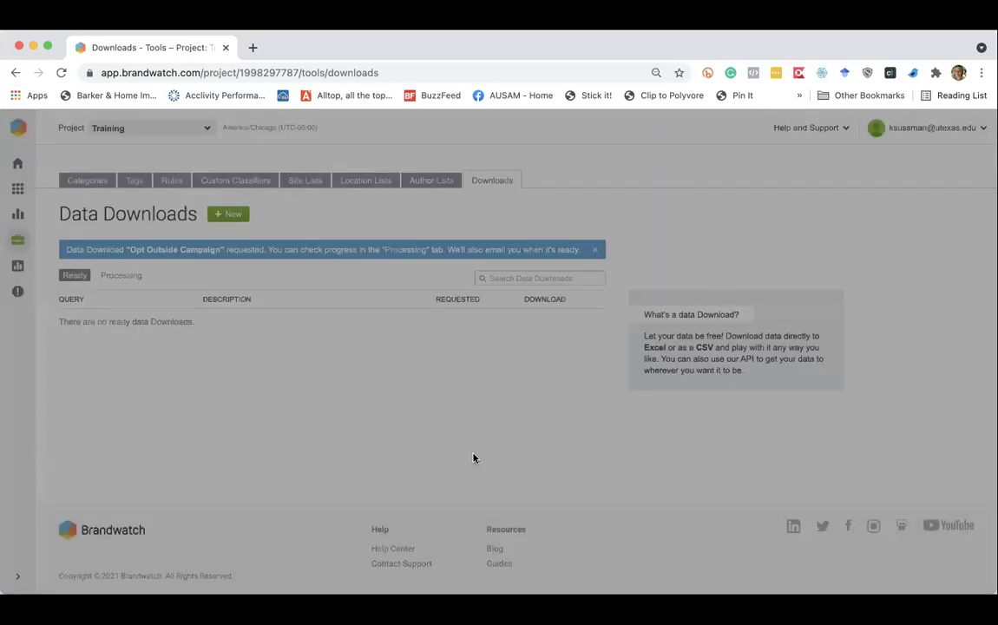